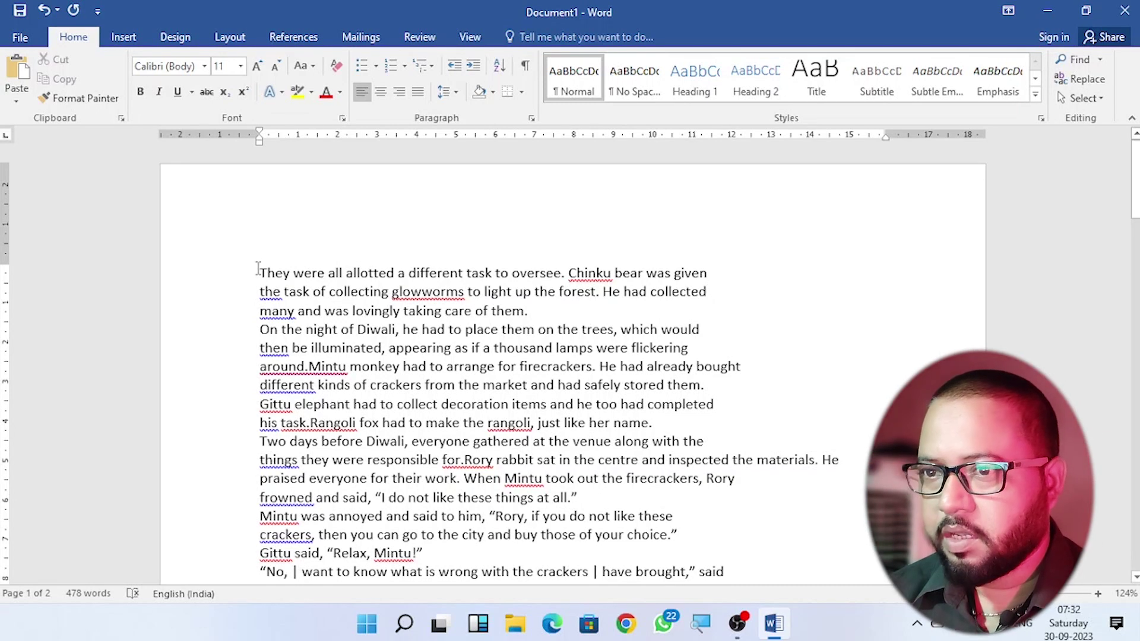
Cut the story's first two lines, ending 'He had collected', from the top.
left_click_drag(258, 268, 696, 292)
key("ctrl+c")
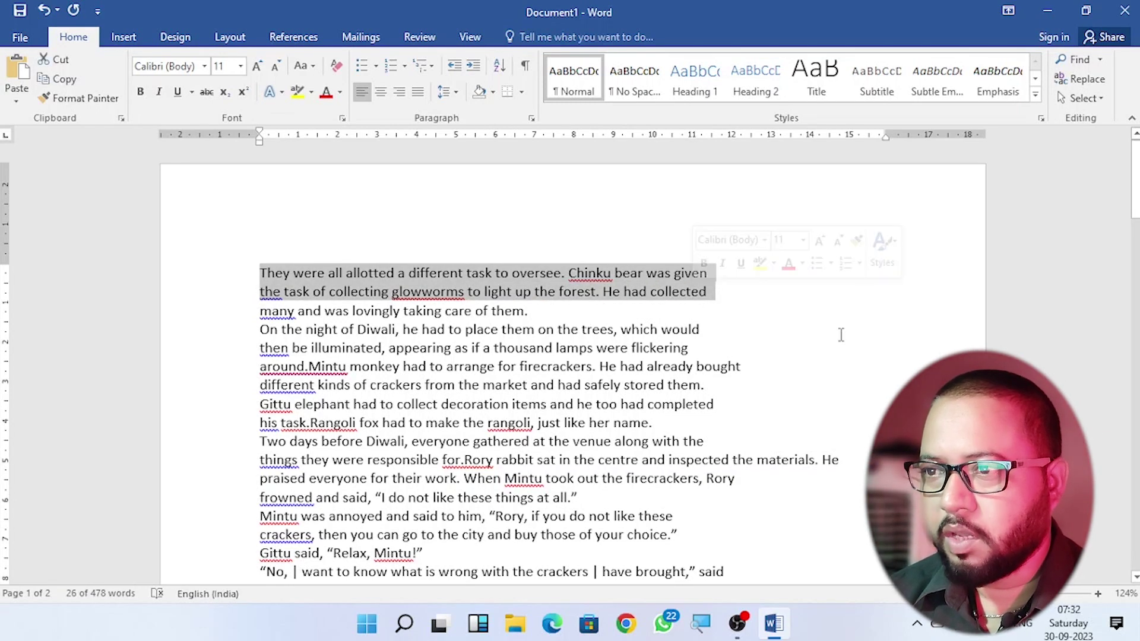
right_click(469, 279)
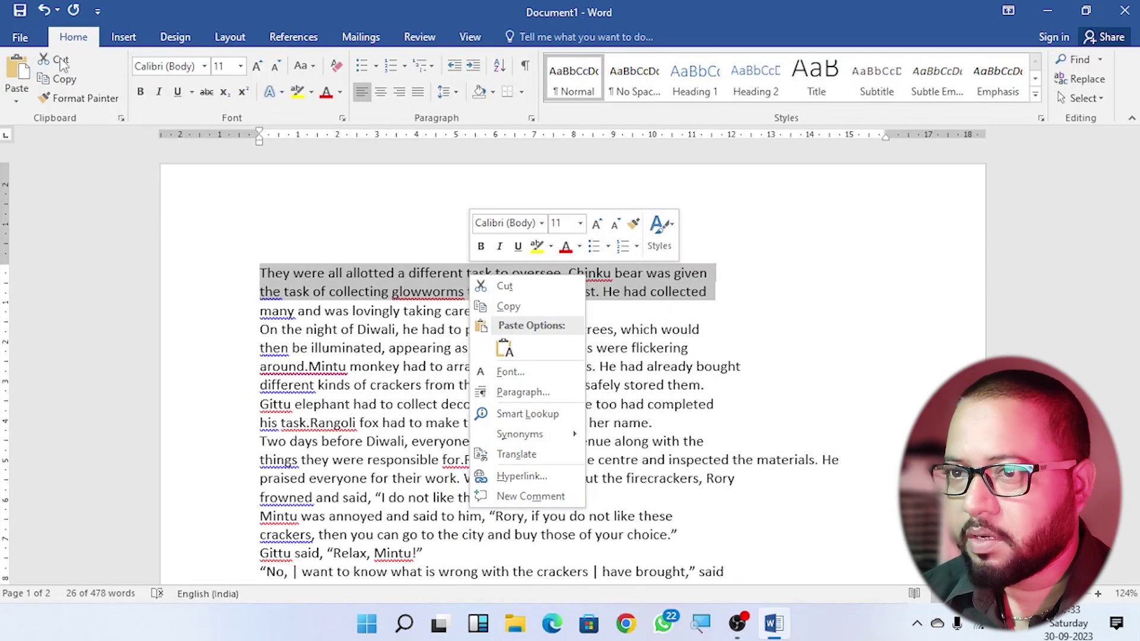
right_click(366, 285)
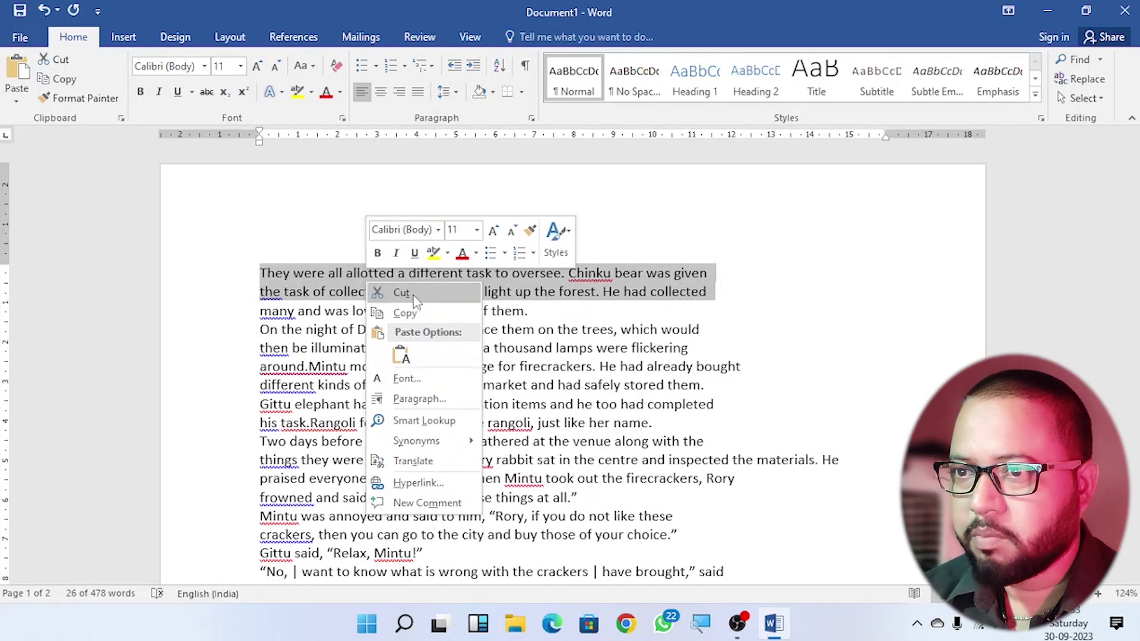
left_click(415, 297)
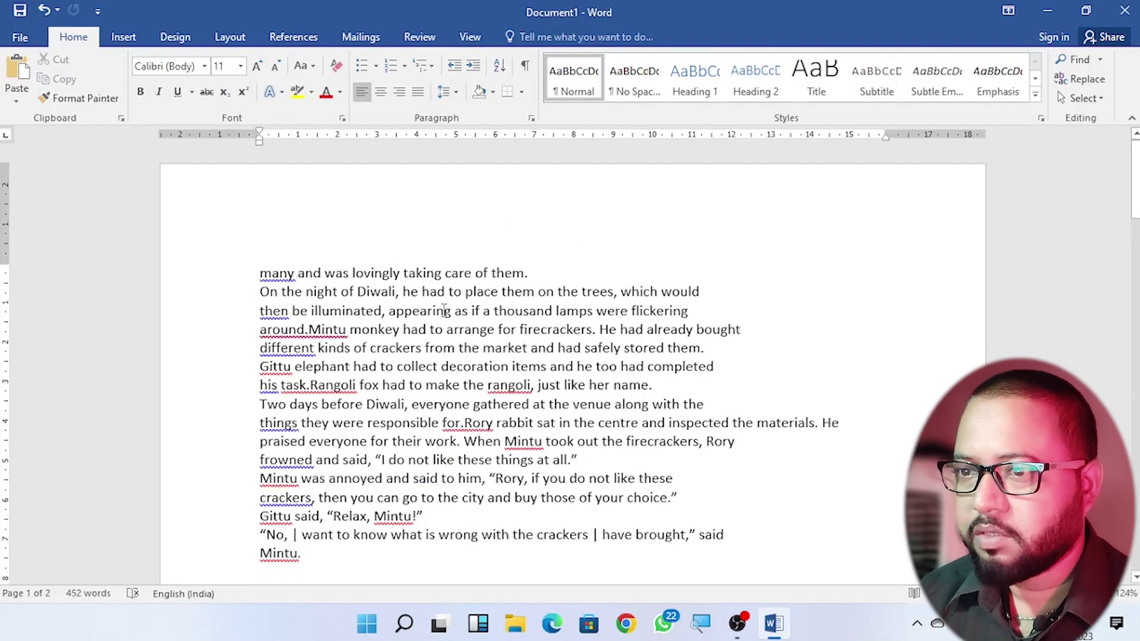
Paste the cut lines twice after the final 'Diwali.', undoing and redoing the second paste.
scroll(444, 311, "down", 10)
scroll(444, 310, "down", 5)
scroll(444, 311, "down", 5)
right_click(262, 416)
left_click(420, 387)
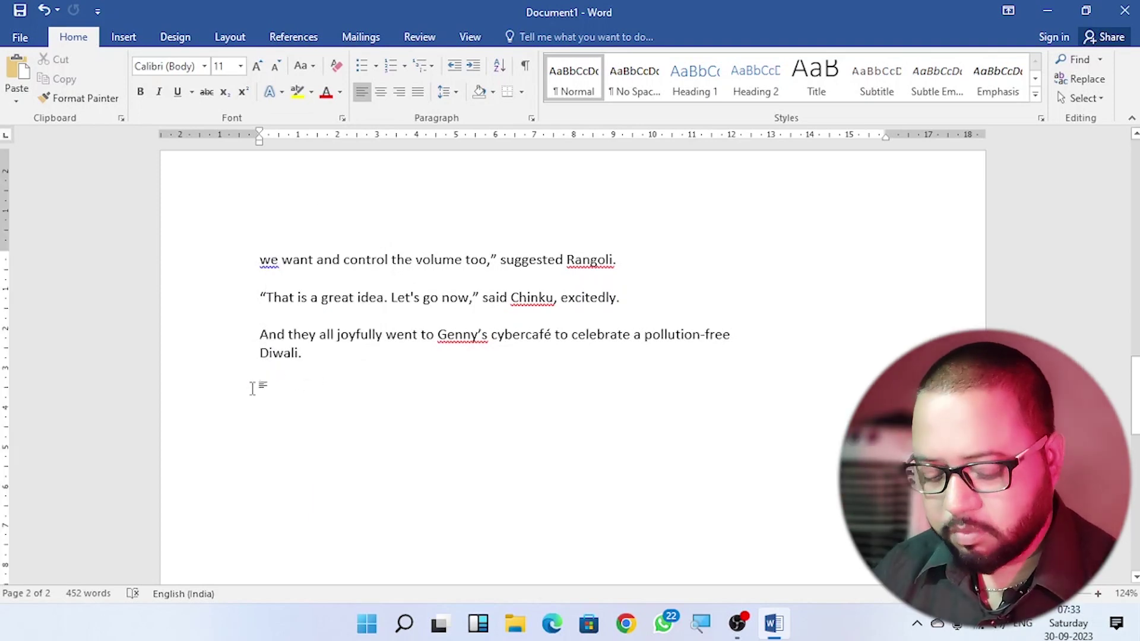
left_click(18, 68)
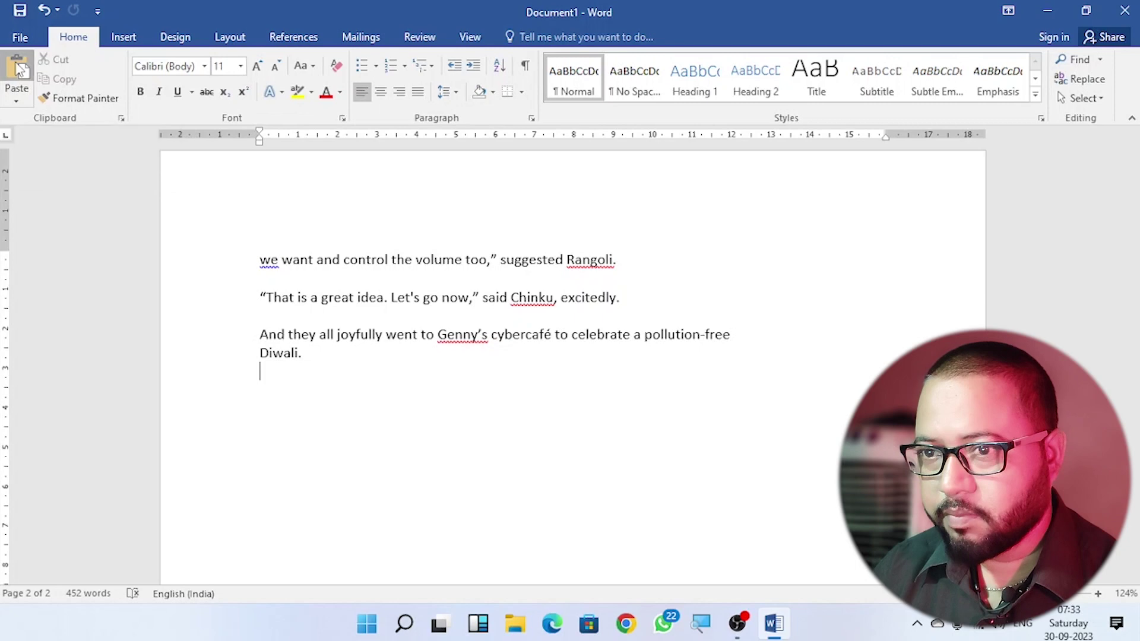
right_click(251, 454)
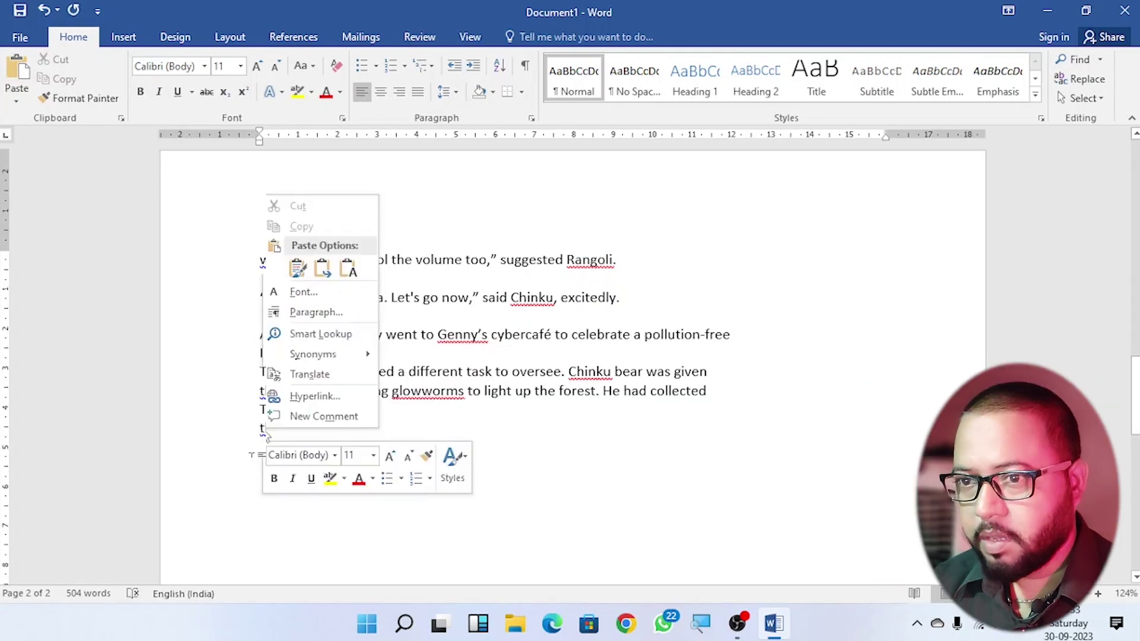
left_click(299, 270)
key("ctrl+z")
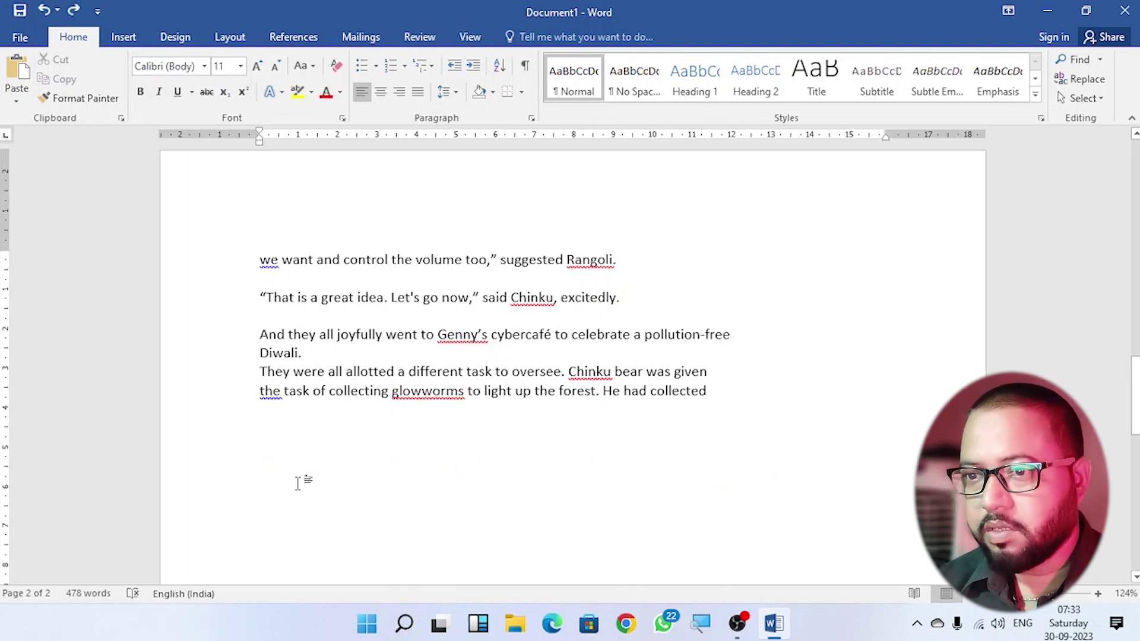
key("ctrl+v")
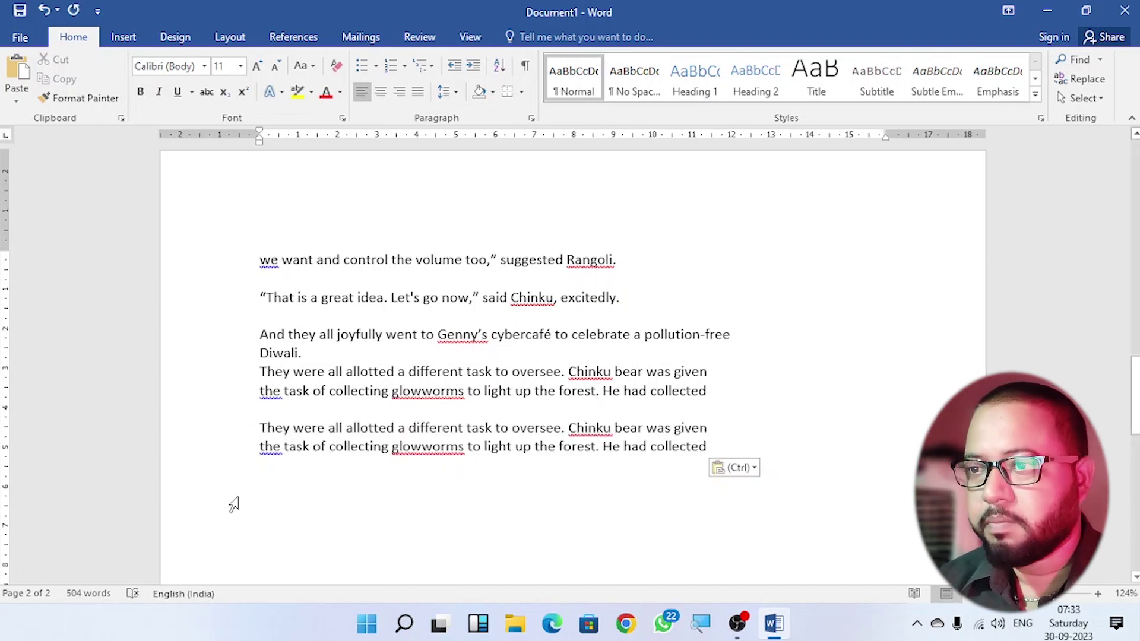
Make the paragraphs from 'And they all joyfully' onward bold and underlined.
left_click_drag(260, 334, 466, 459)
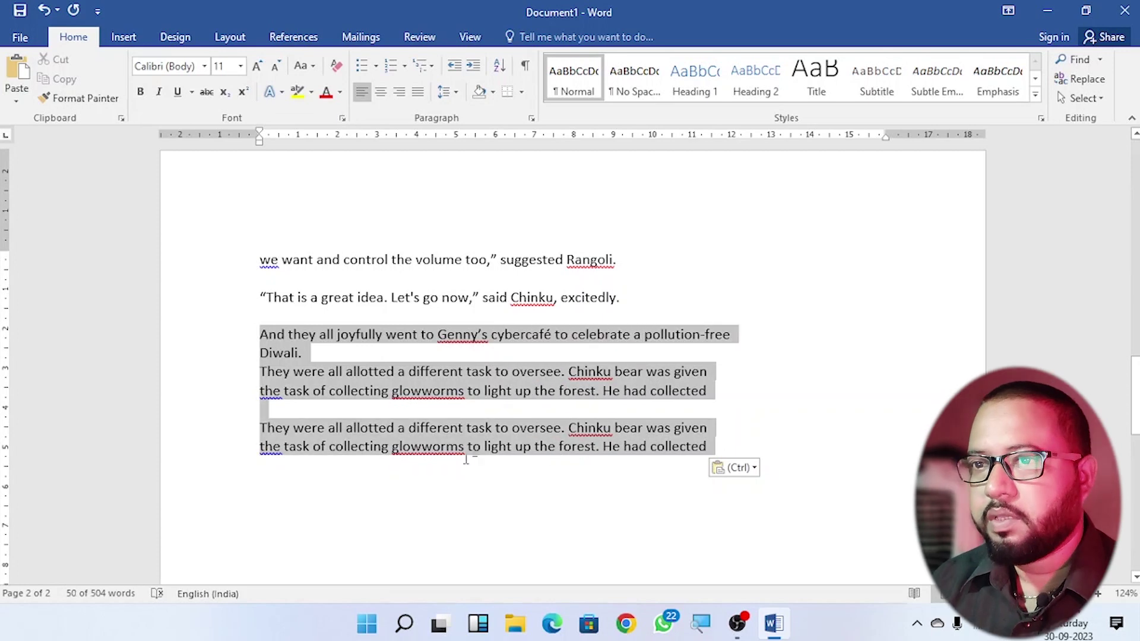
left_click(142, 93)
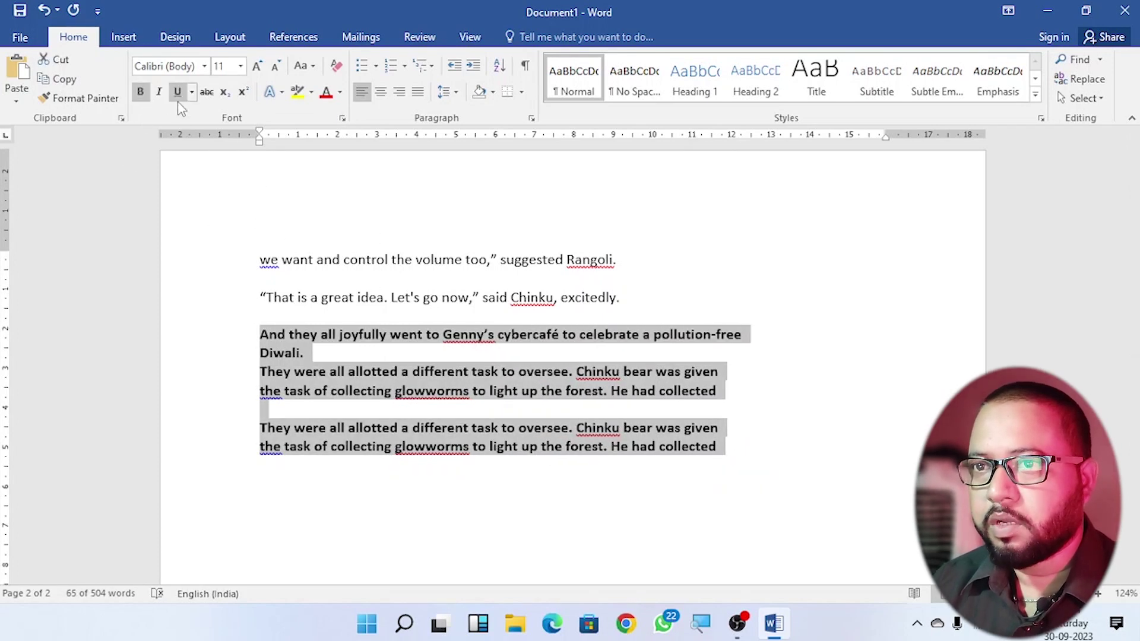
left_click(178, 93)
left_click(933, 399)
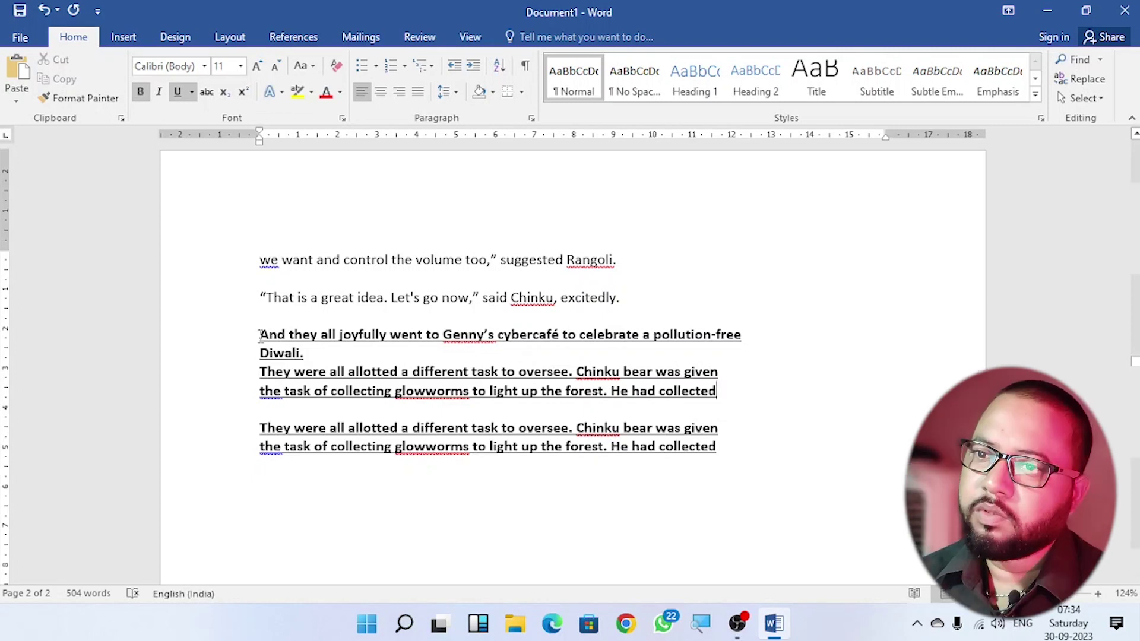
Copy that bold underline formatting onto the earlier 'She is planning…' paragraphs with Format Painter.
left_click_drag(260, 335, 722, 448)
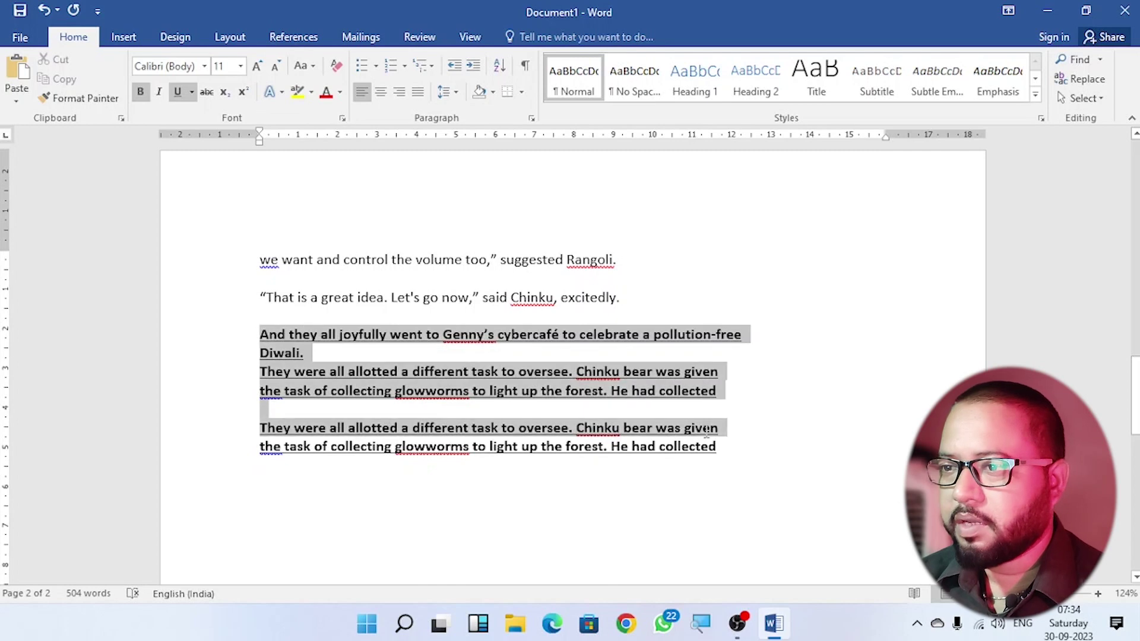
left_click(91, 107)
scroll(285, 285, "up", 5)
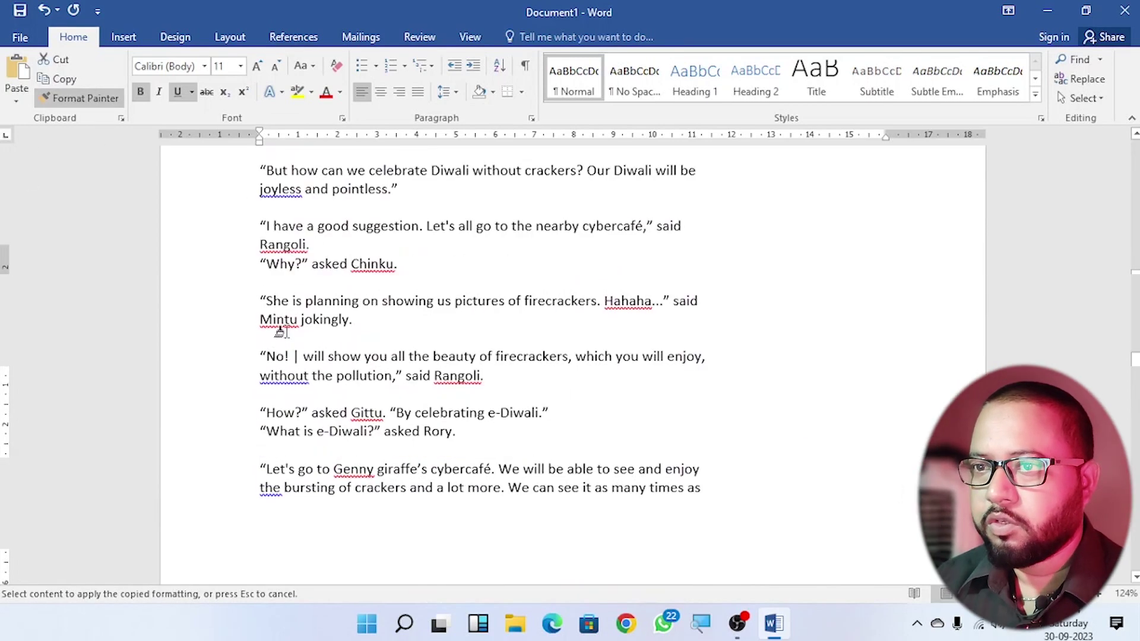
mouse_move(262, 301)
left_mouse_down()
mouse_move(442, 321)
mouse_move(625, 382)
mouse_move(682, 495)
left_mouse_up()
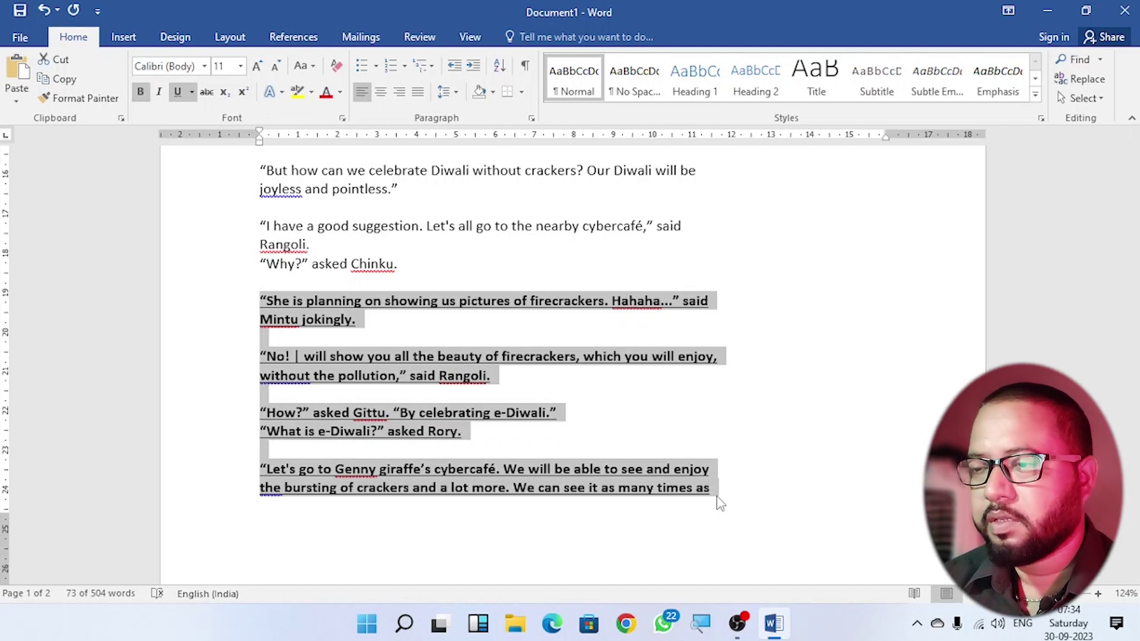
Make the text through the end of the document bold, italic and underlined.
key("ctrl+shift+End")
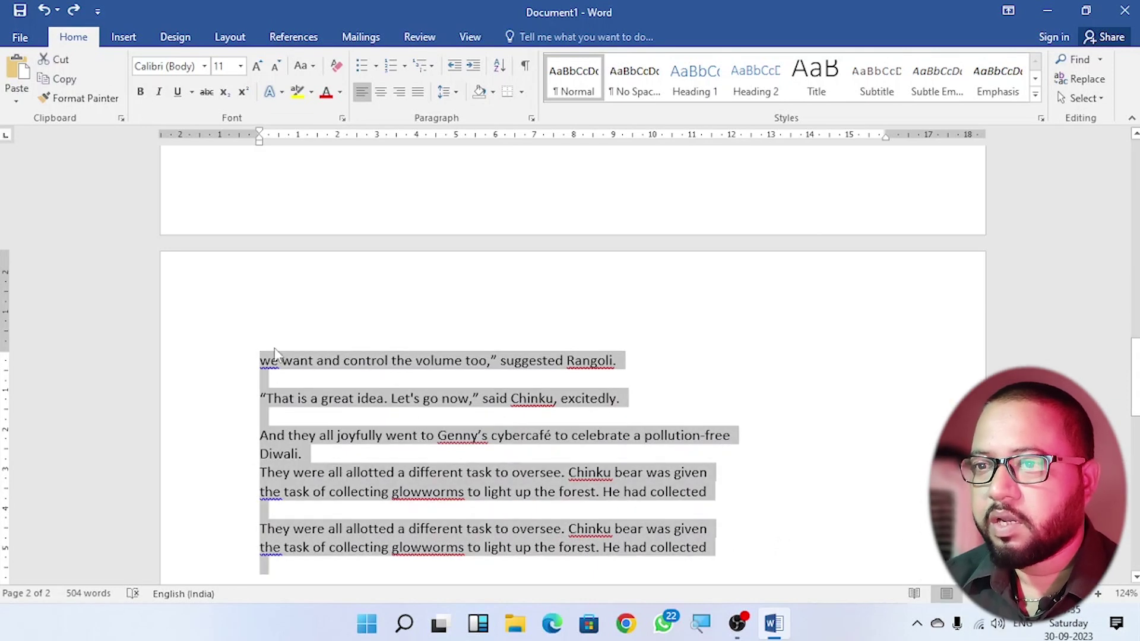
left_click(136, 98)
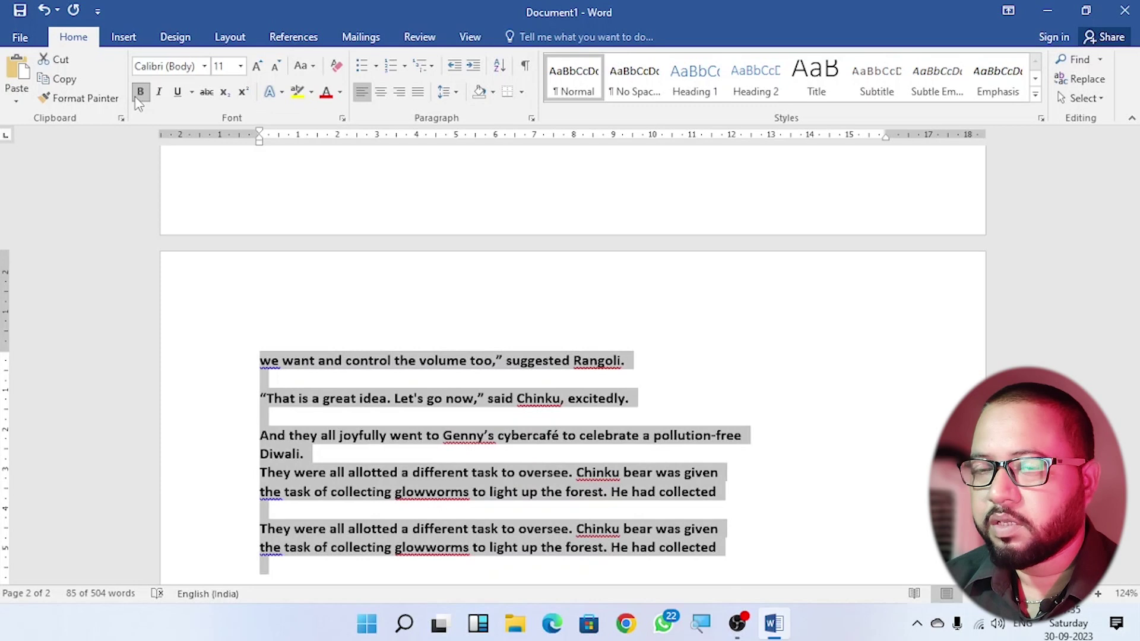
left_click(159, 92)
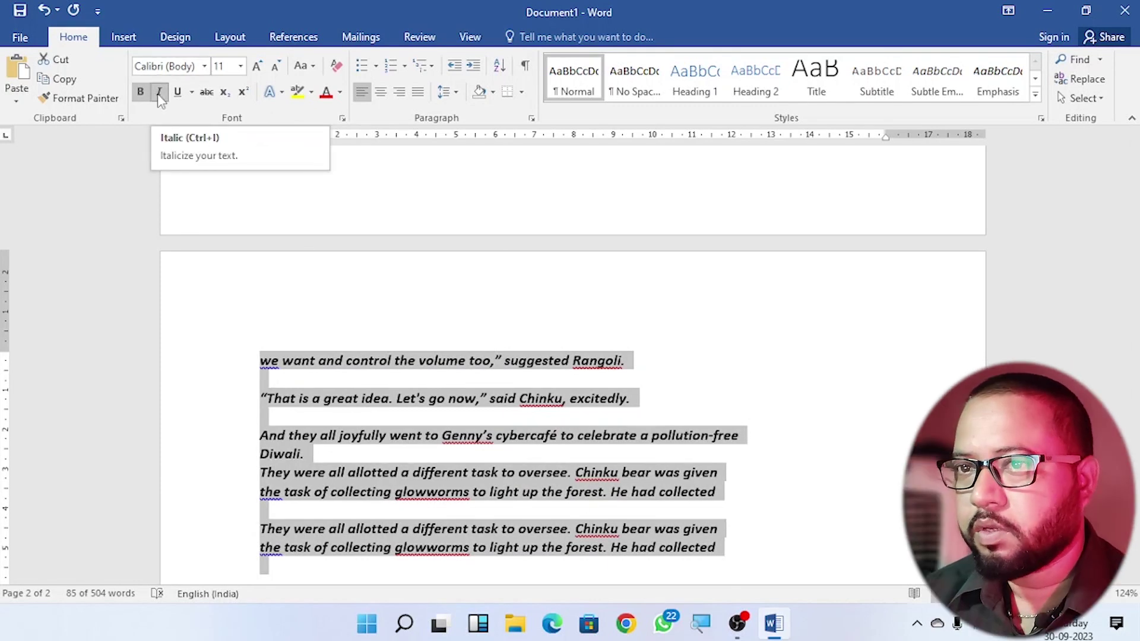
left_click(178, 93)
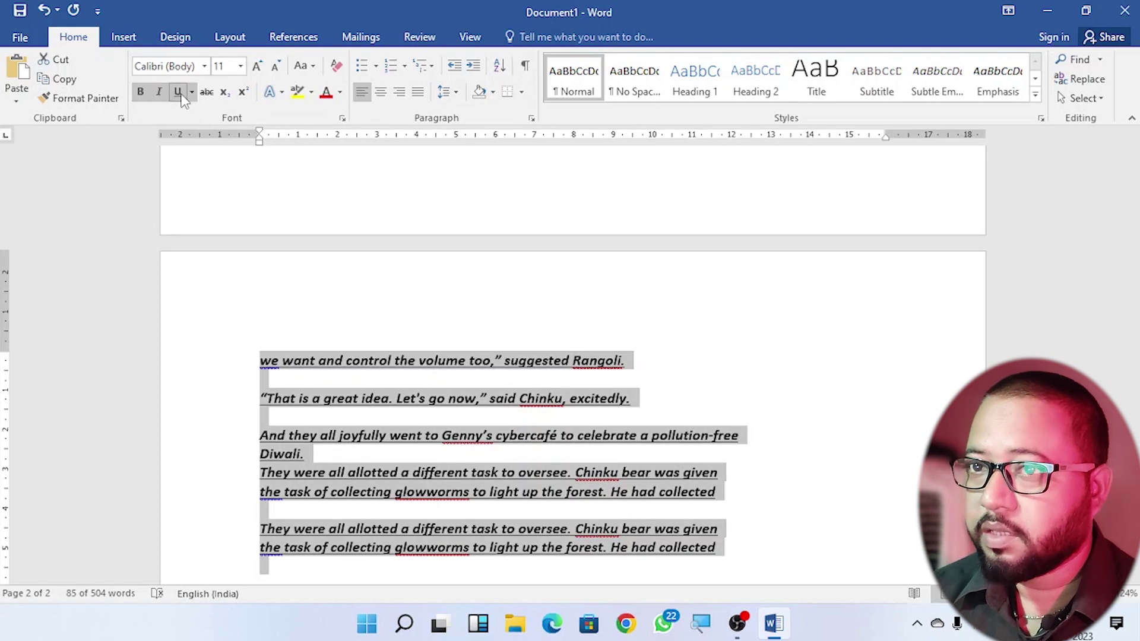
left_click(205, 66)
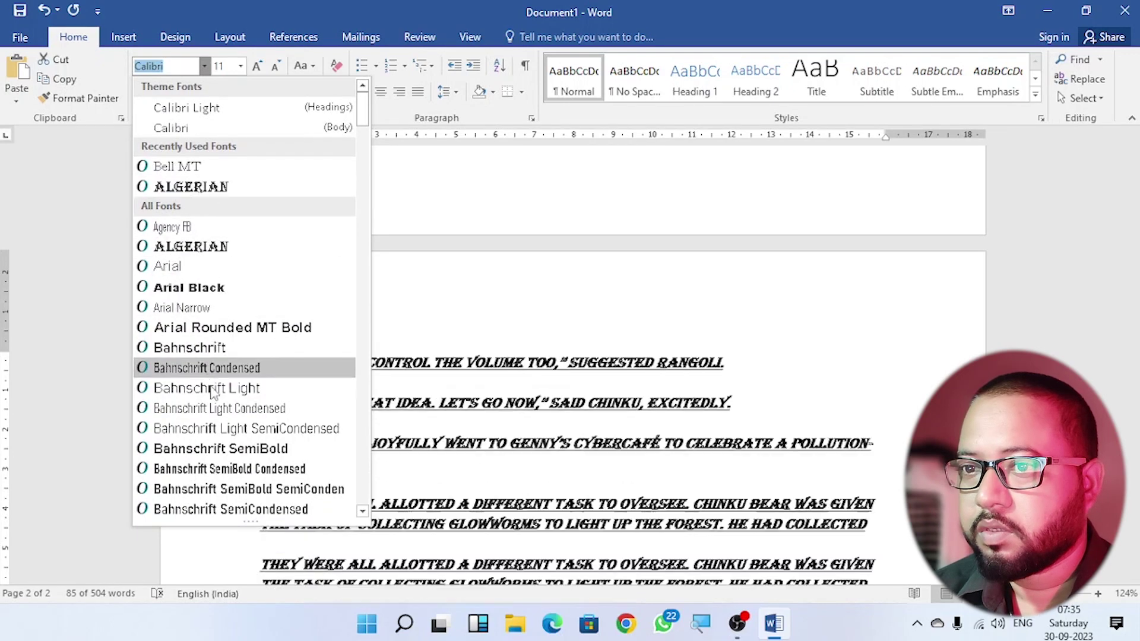
Apply the Berlin Sans FB font to the selected closing paragraphs.
scroll(223, 403, "down", 5)
scroll(231, 399, "down", 1)
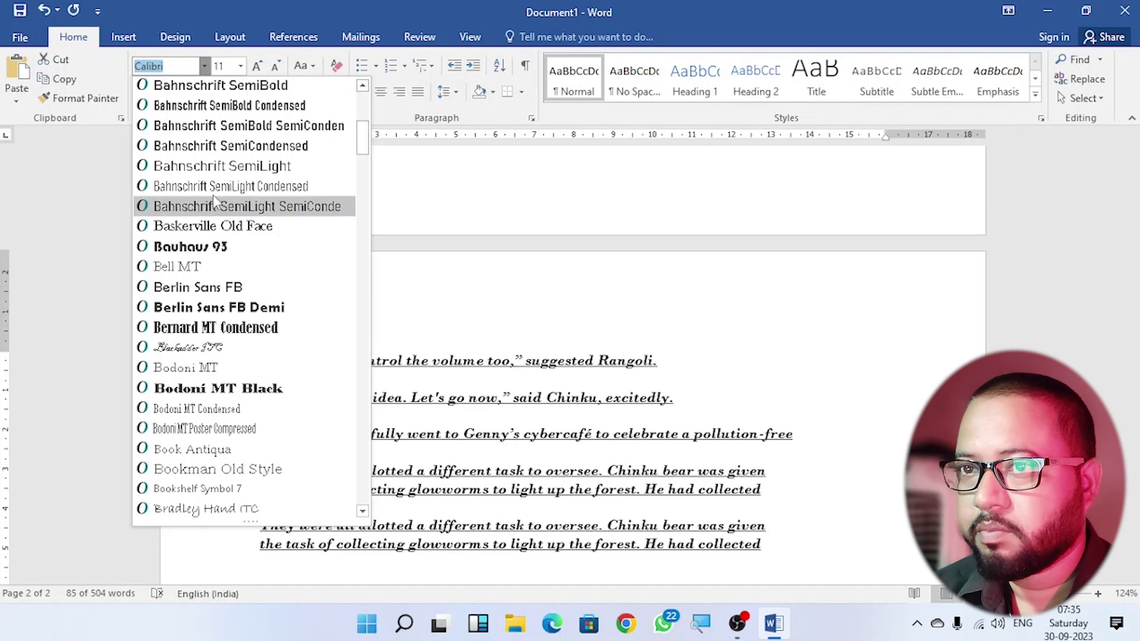
left_click(226, 294)
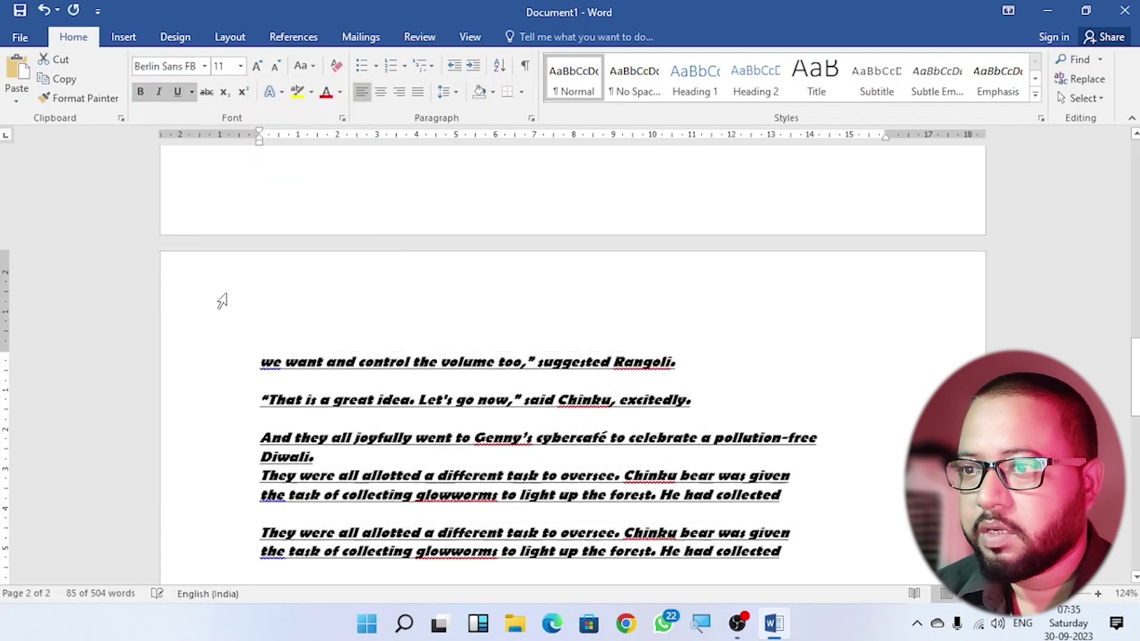
left_click(241, 66)
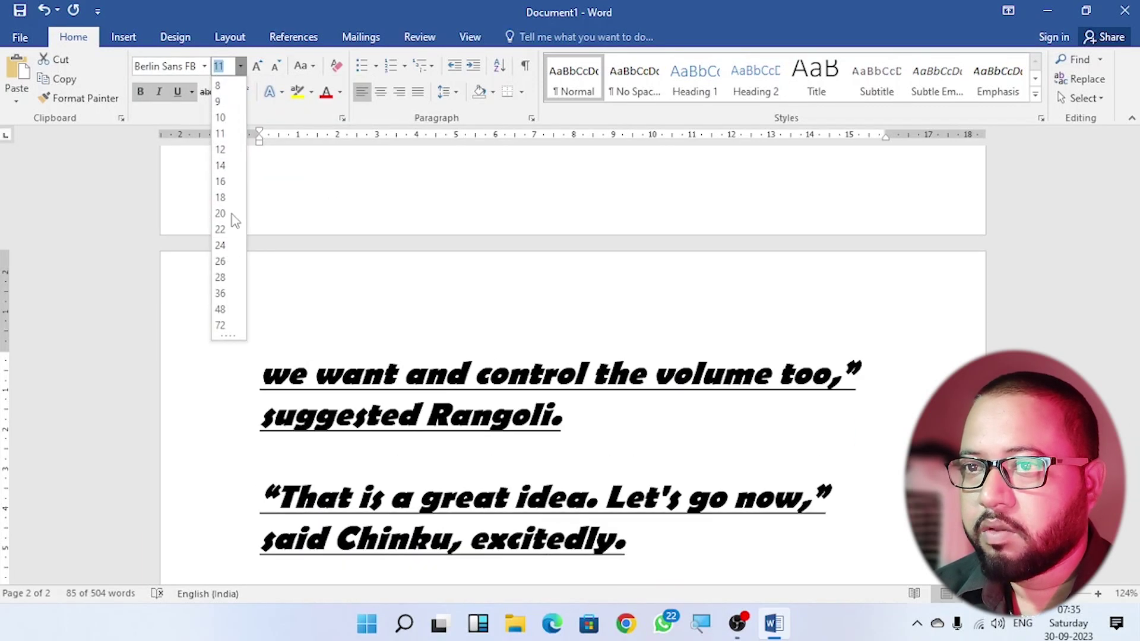
right_click(220, 147)
key("Escape")
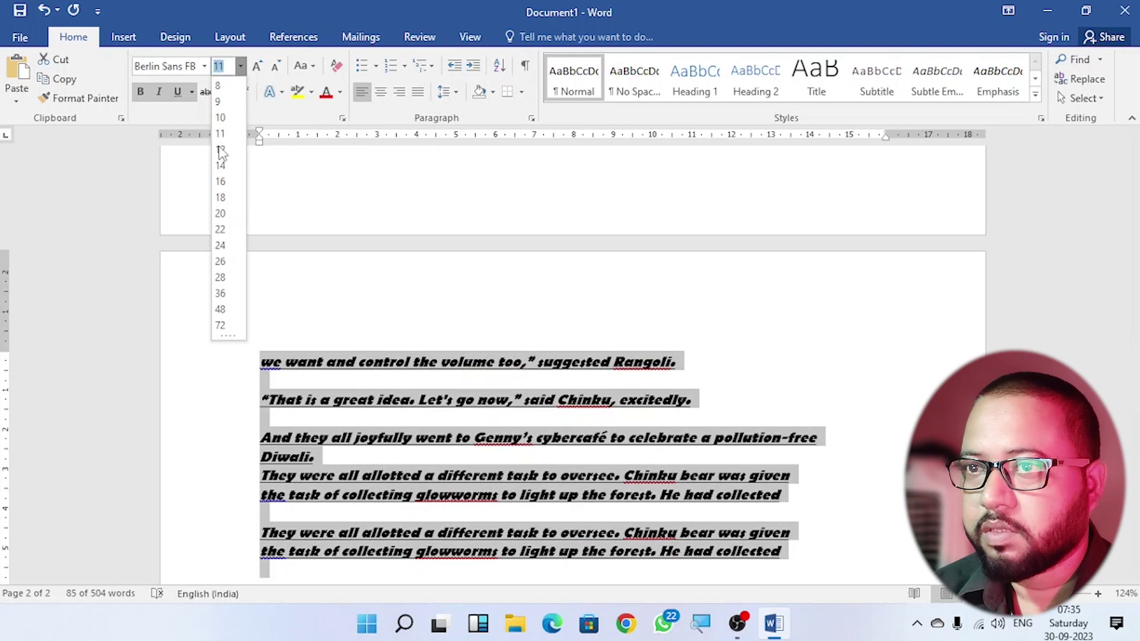
Grow the selected text's font four steps, then shrink it four steps back.
left_click(257, 66)
left_click(256, 65)
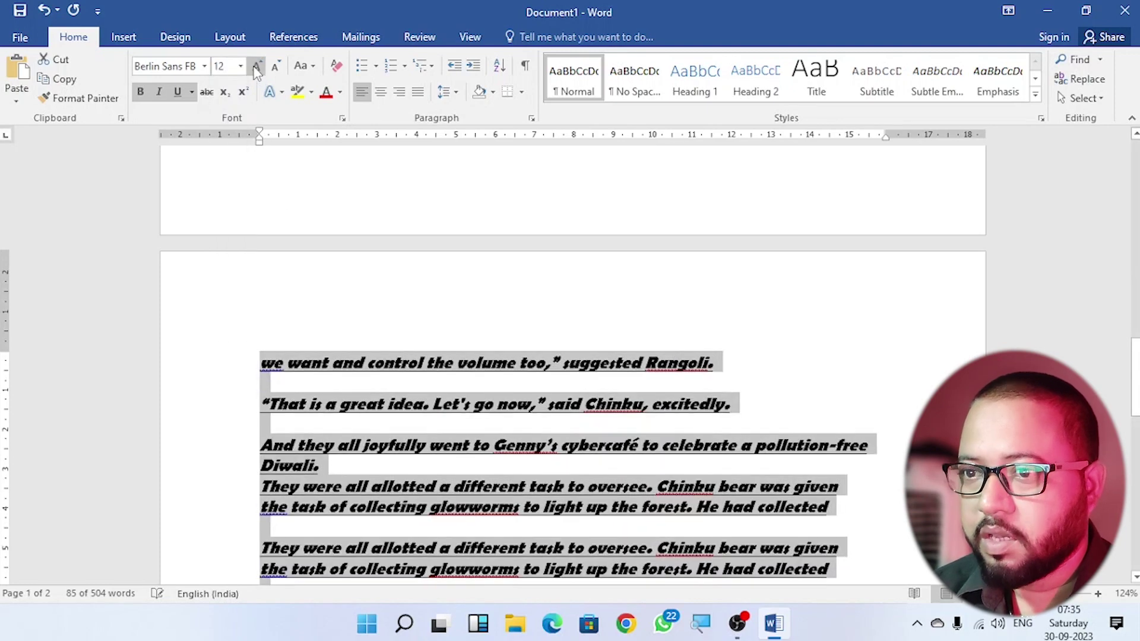
left_click(256, 66)
left_click(257, 66)
left_click(256, 66)
left_click(256, 66)
left_click(273, 67)
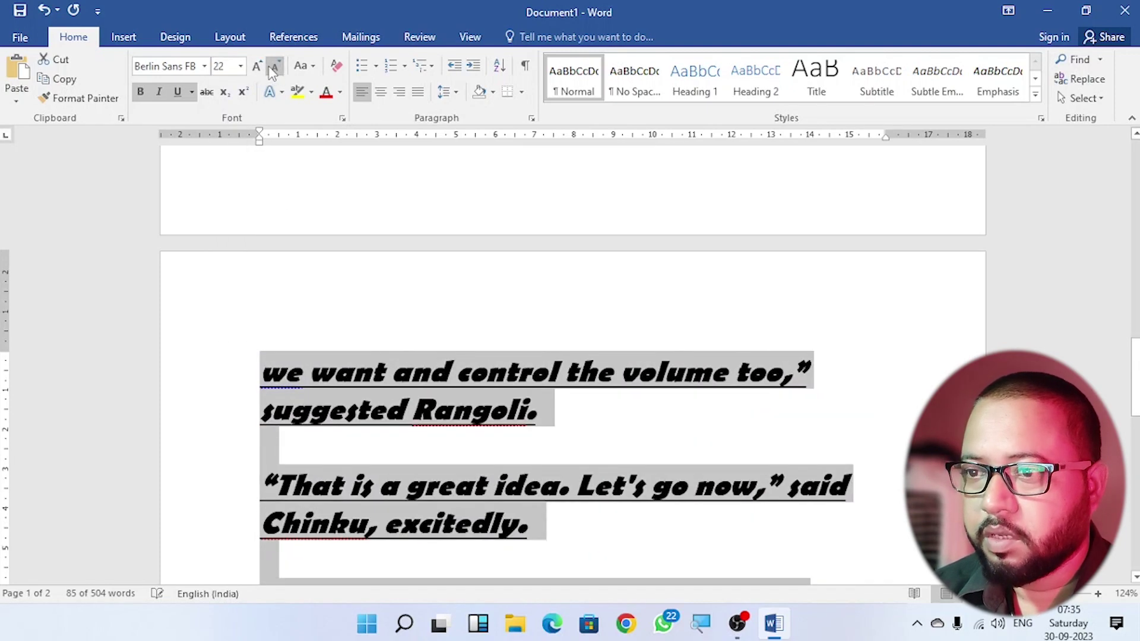
left_click(273, 67)
left_click(272, 66)
left_click(272, 66)
left_click(272, 67)
left_click(273, 67)
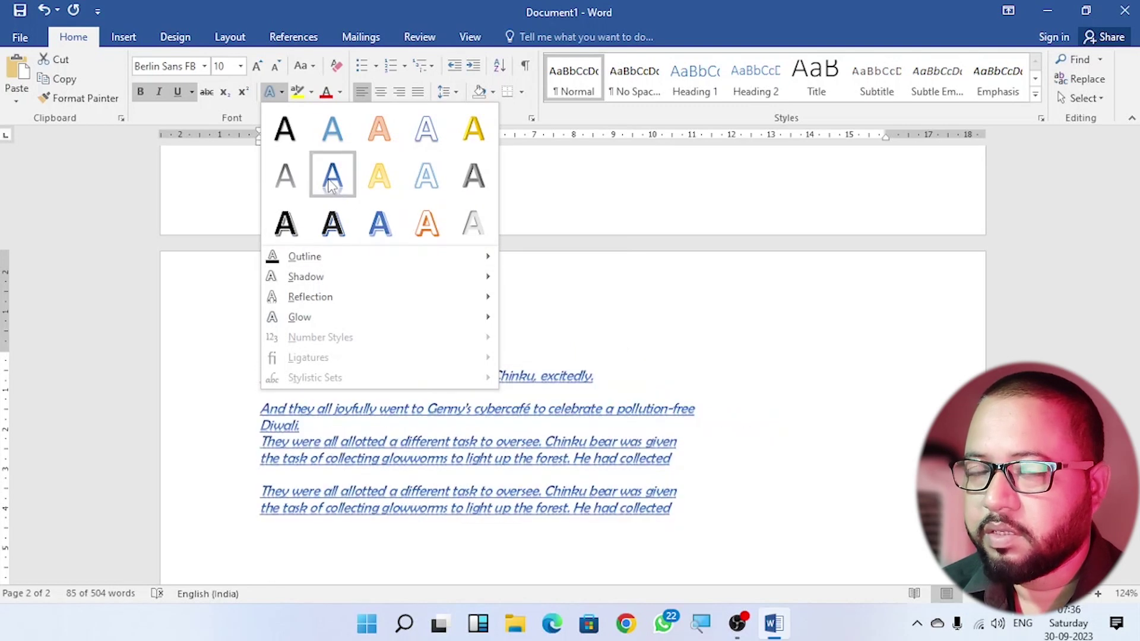
Try a blue gradient reflection effect, then clear all formatting back to plain Calibri 11.
left_click(332, 181)
left_click(672, 459, "shift")
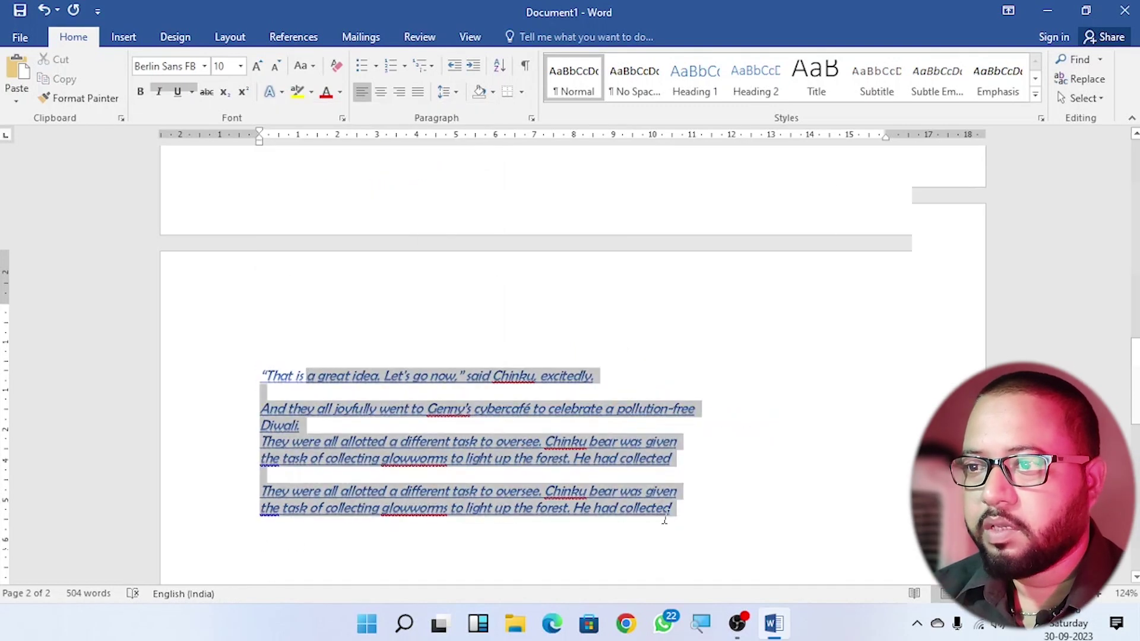
left_click(336, 66)
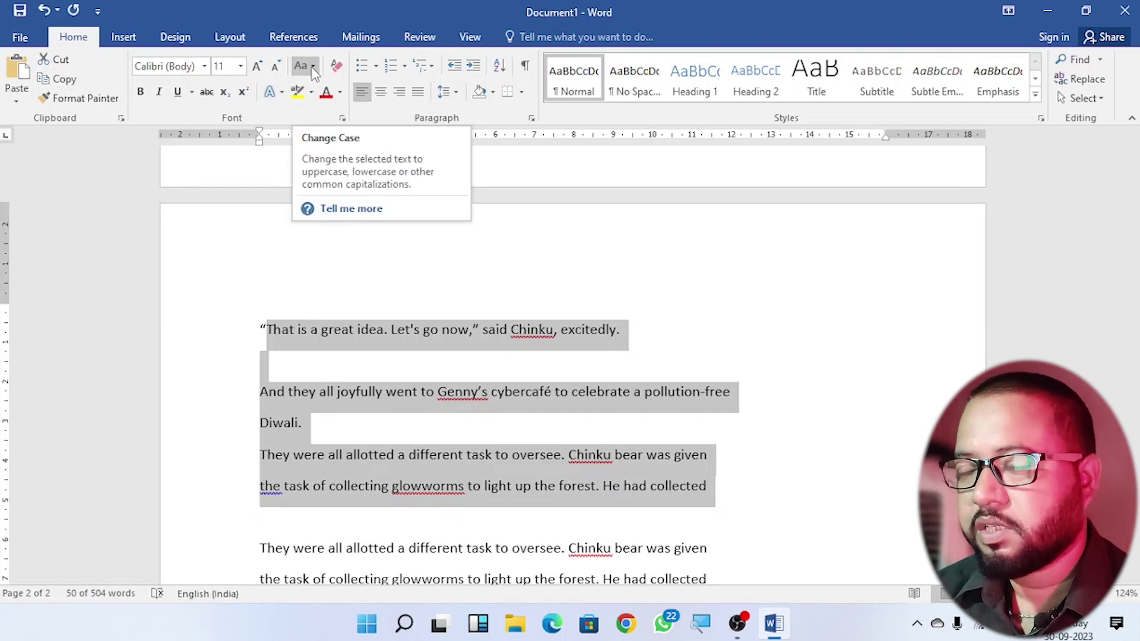
Select Chinku's 'That is a great idea' dialogue line on page 2.
left_click(313, 67)
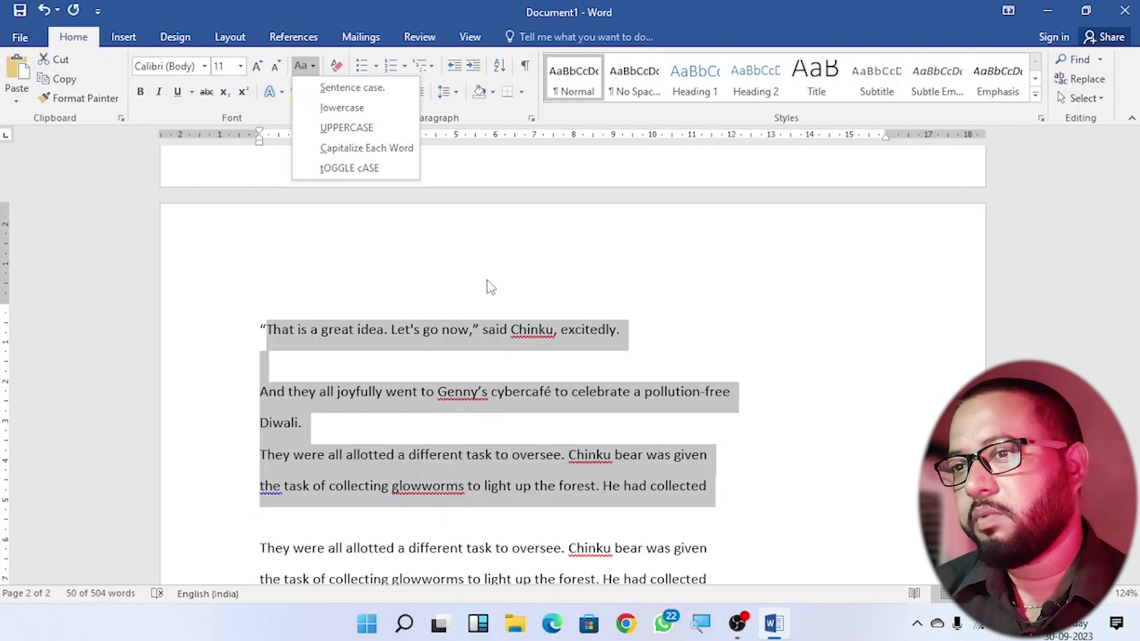
left_click(348, 334)
left_click(254, 337)
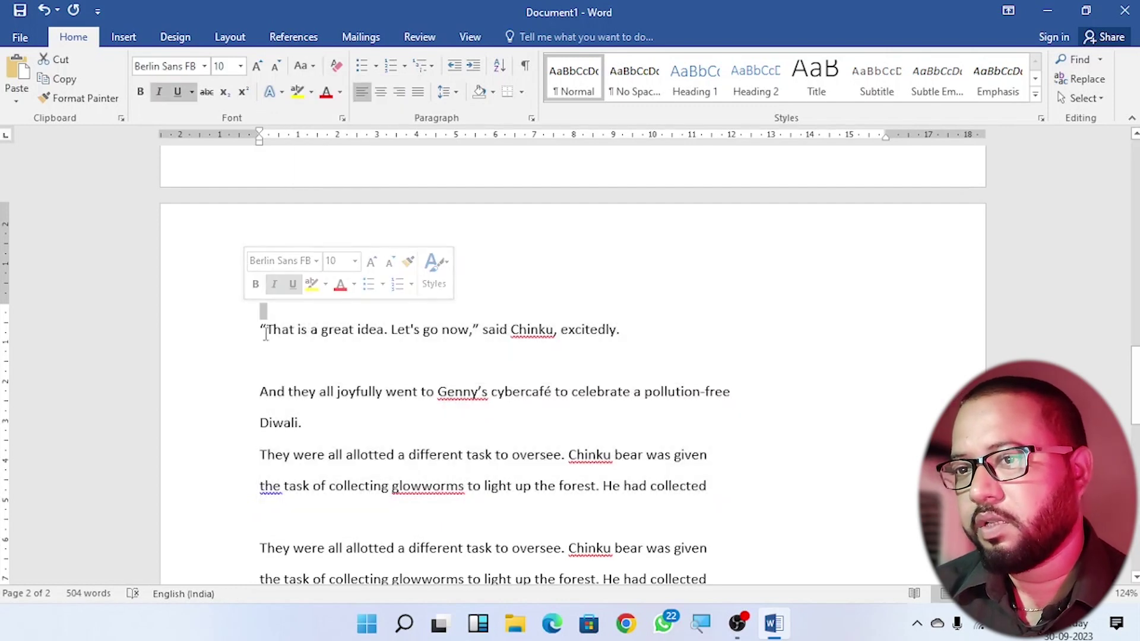
left_click_drag(265, 333, 593, 362)
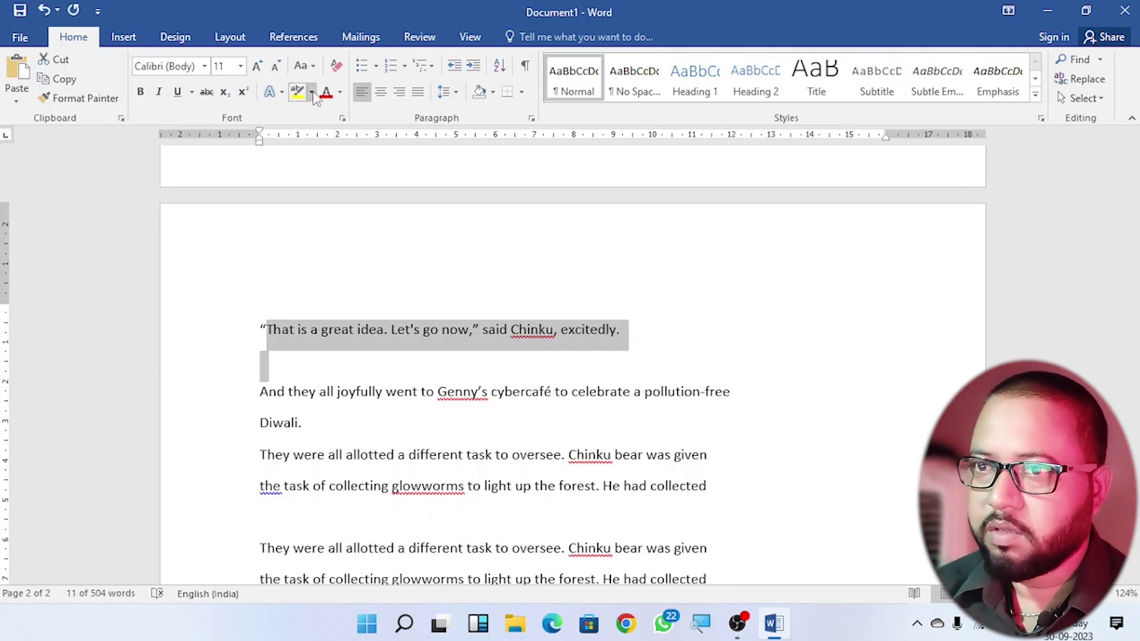
Change the dialogue line to tOGGLE cASE, then to lowercase.
left_click(302, 66)
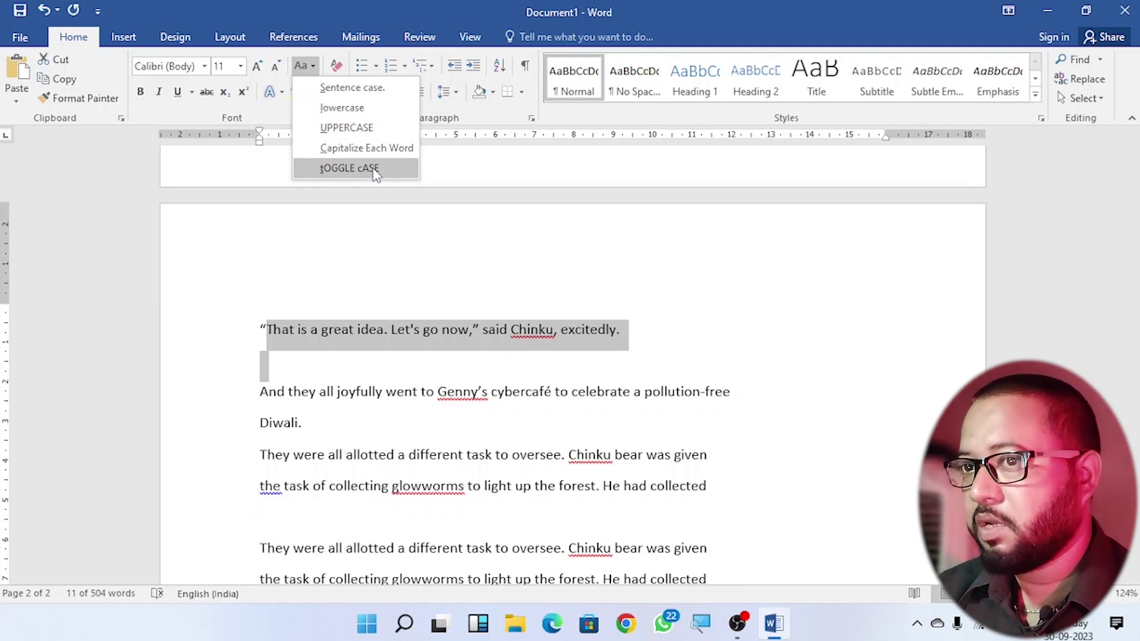
left_click(375, 171)
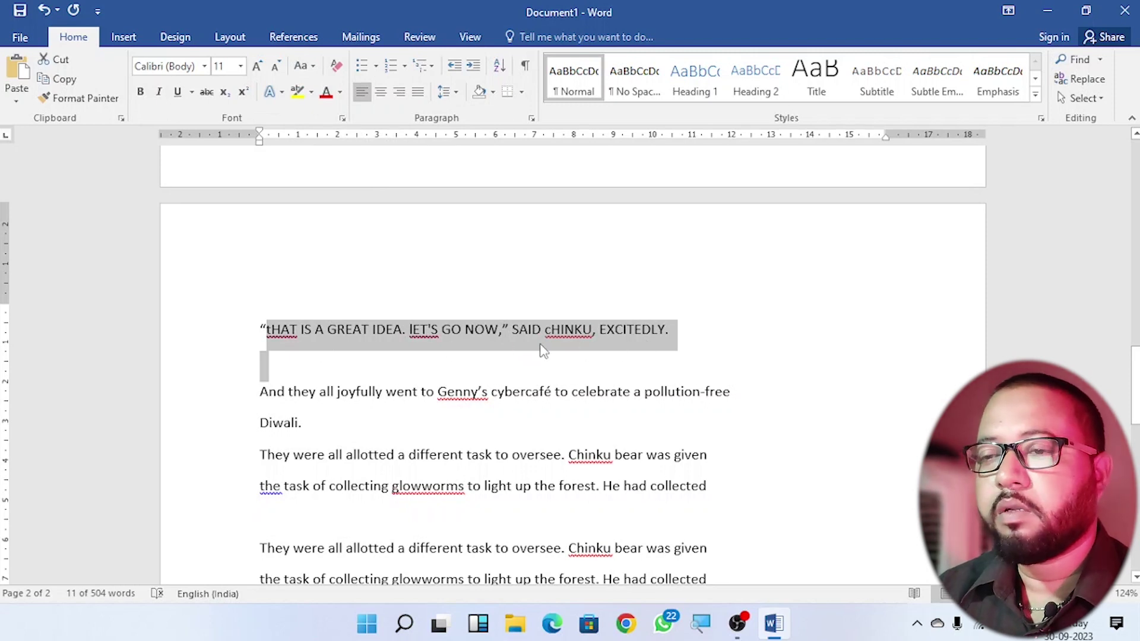
left_click(303, 65)
left_click(341, 107)
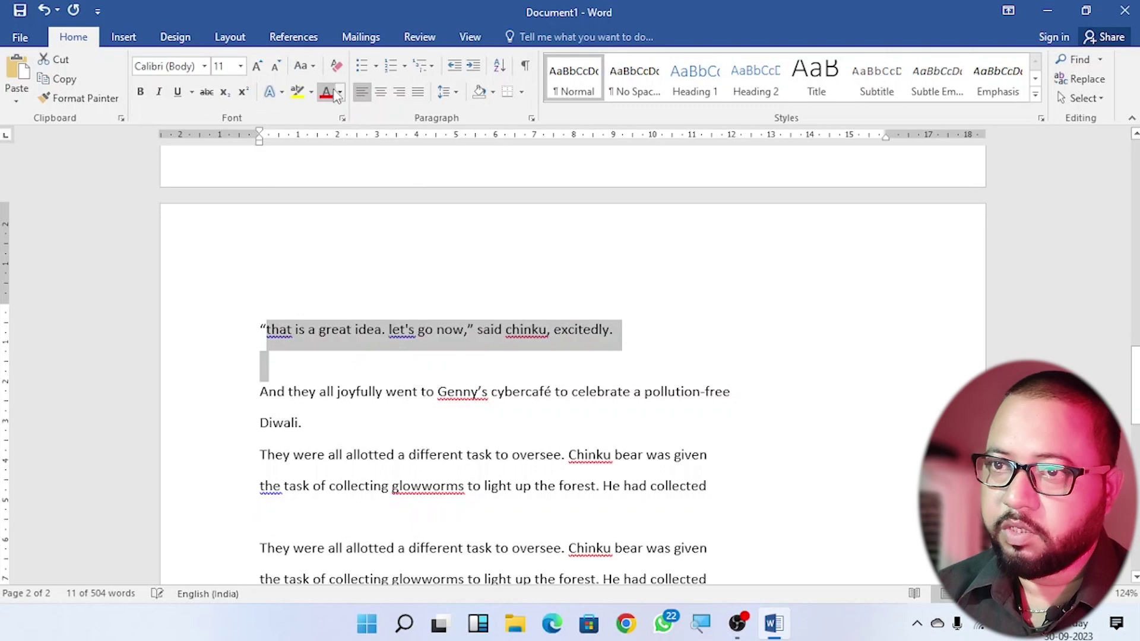
Switch the line to Sentence case, then to UPPERCASE, and reselect it.
left_click(301, 65)
left_click(324, 94)
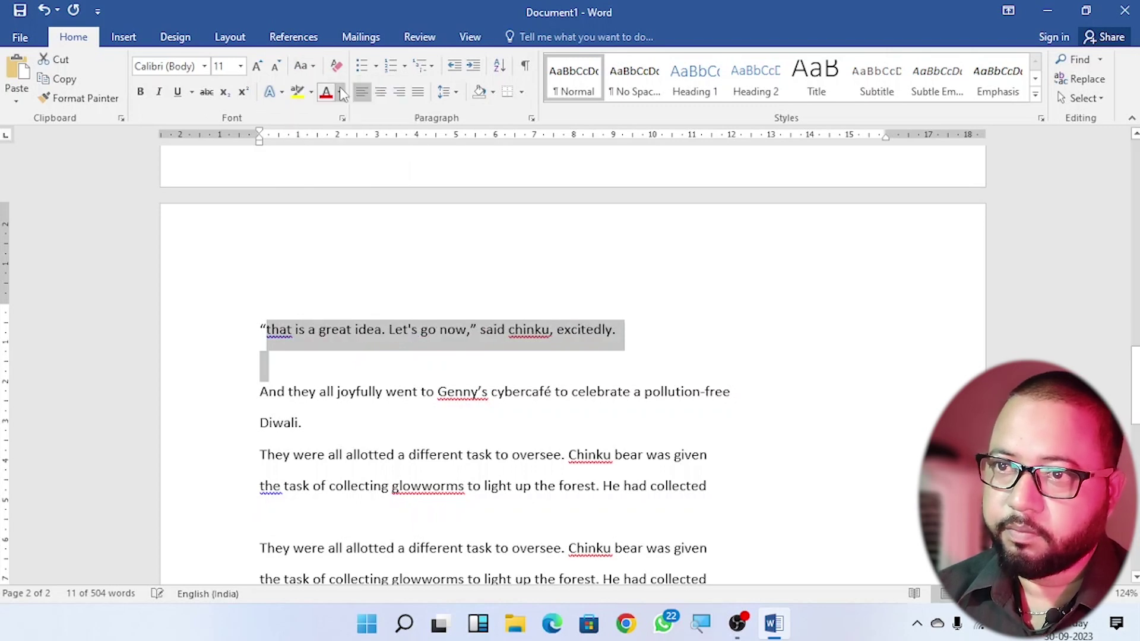
left_click(303, 67)
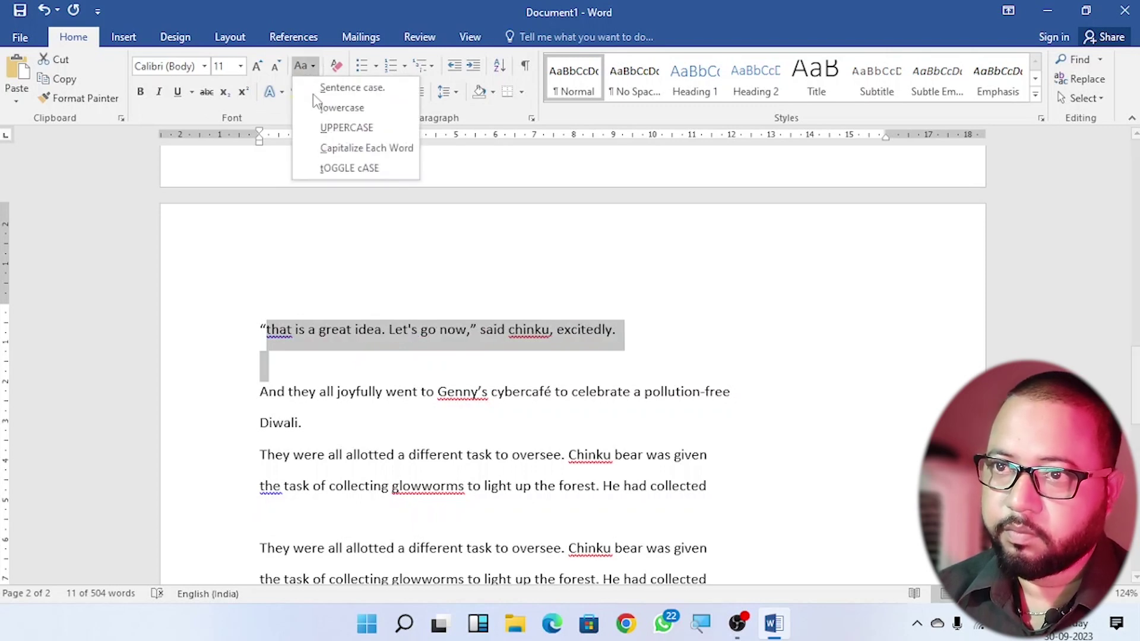
left_click(347, 128)
left_click(613, 263)
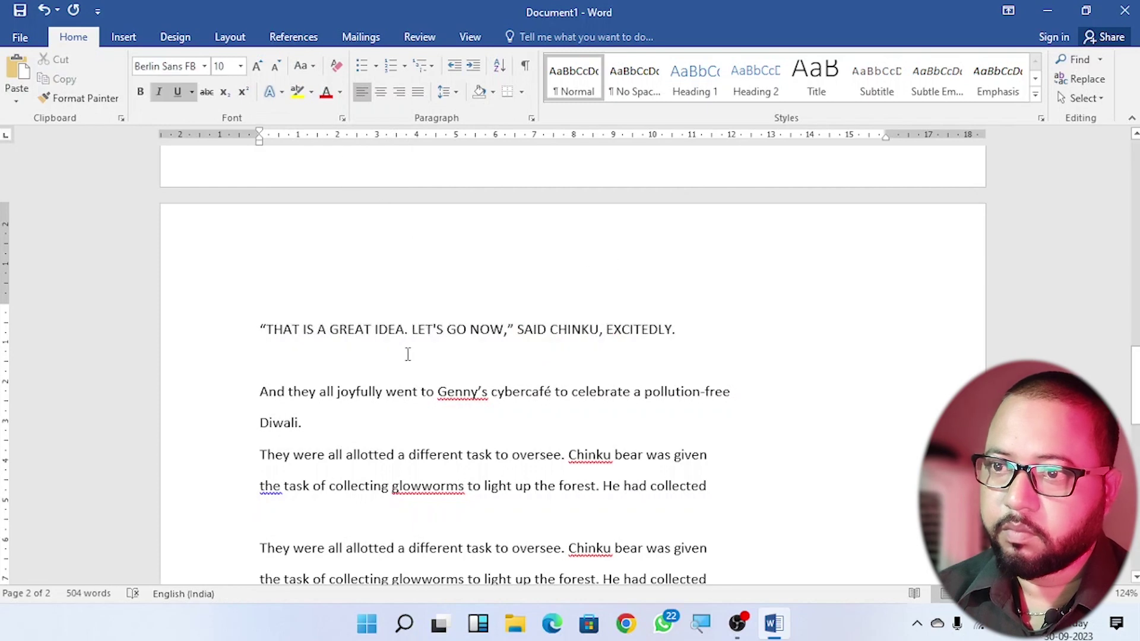
left_click_drag(266, 330, 731, 345)
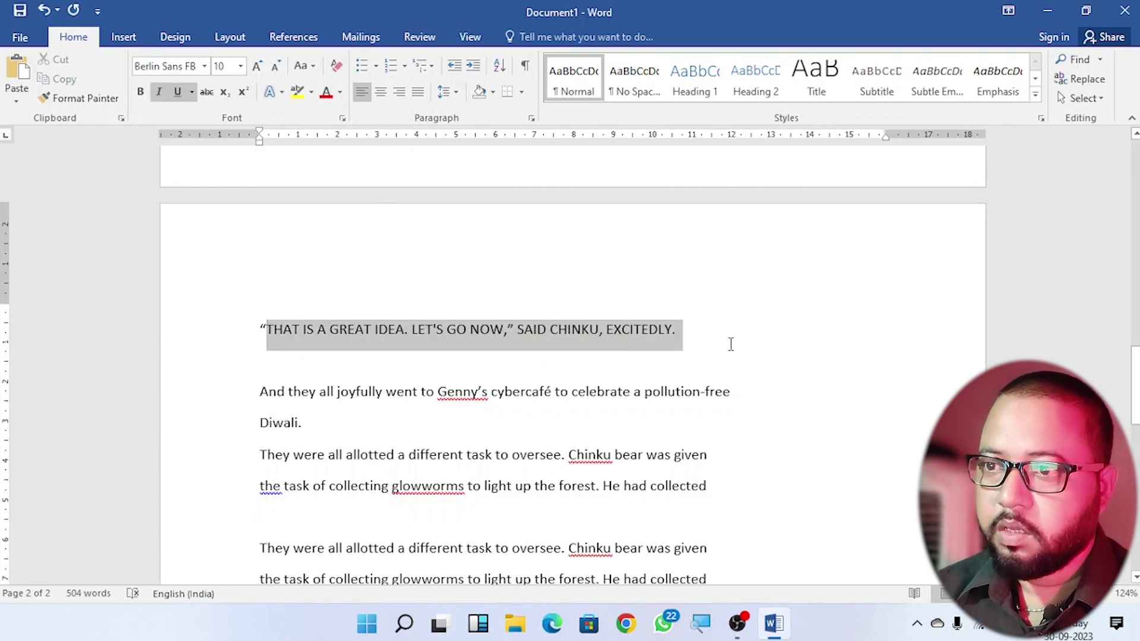
left_click(326, 92)
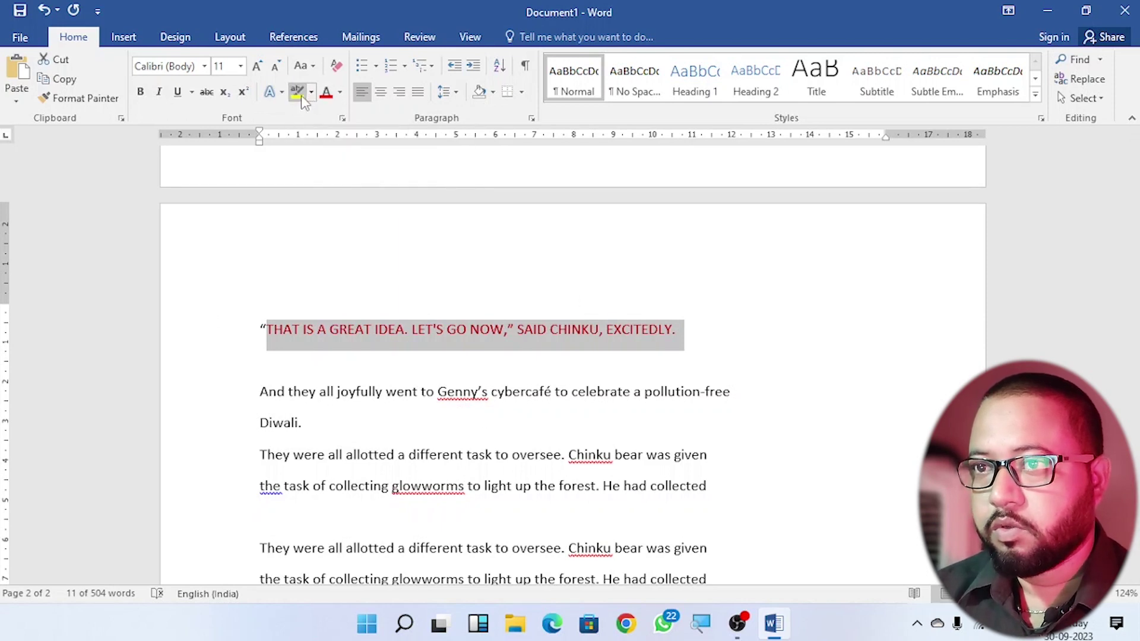
left_click(301, 95)
left_click(475, 356)
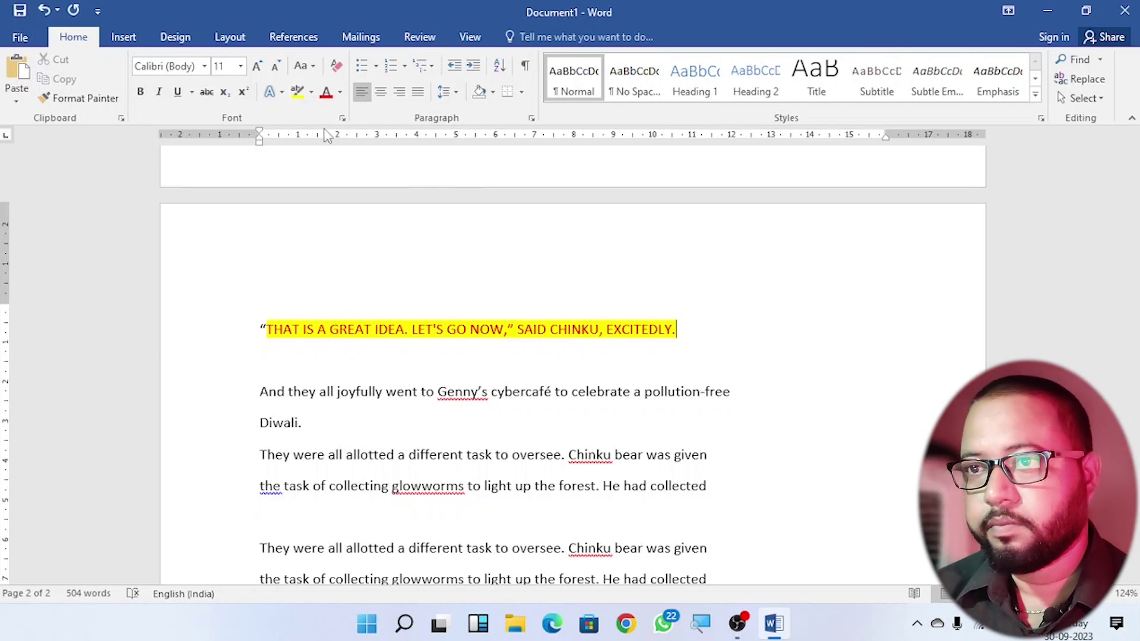
left_click(709, 301)
left_click_drag(235, 324, 653, 405)
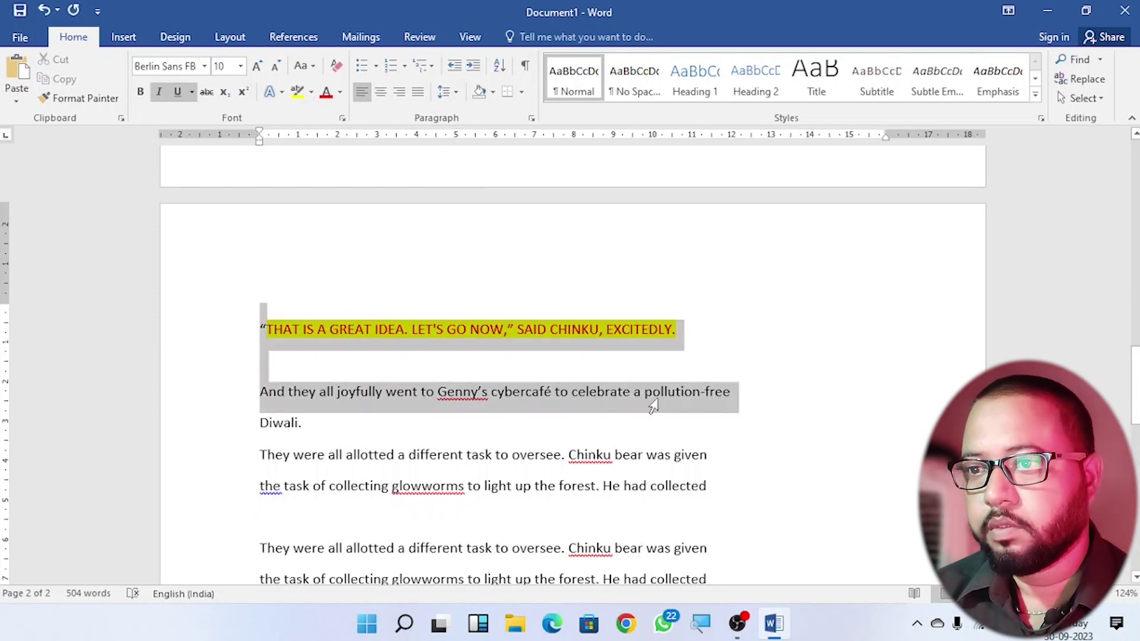
left_click_drag(827, 405, 810, 350)
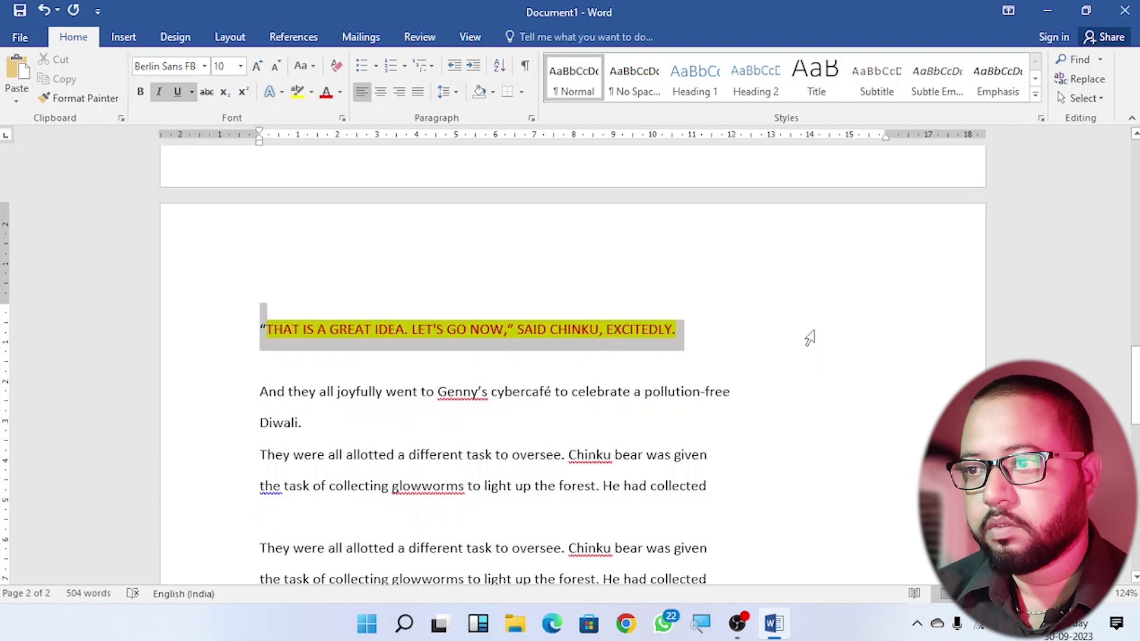
left_click(332, 66)
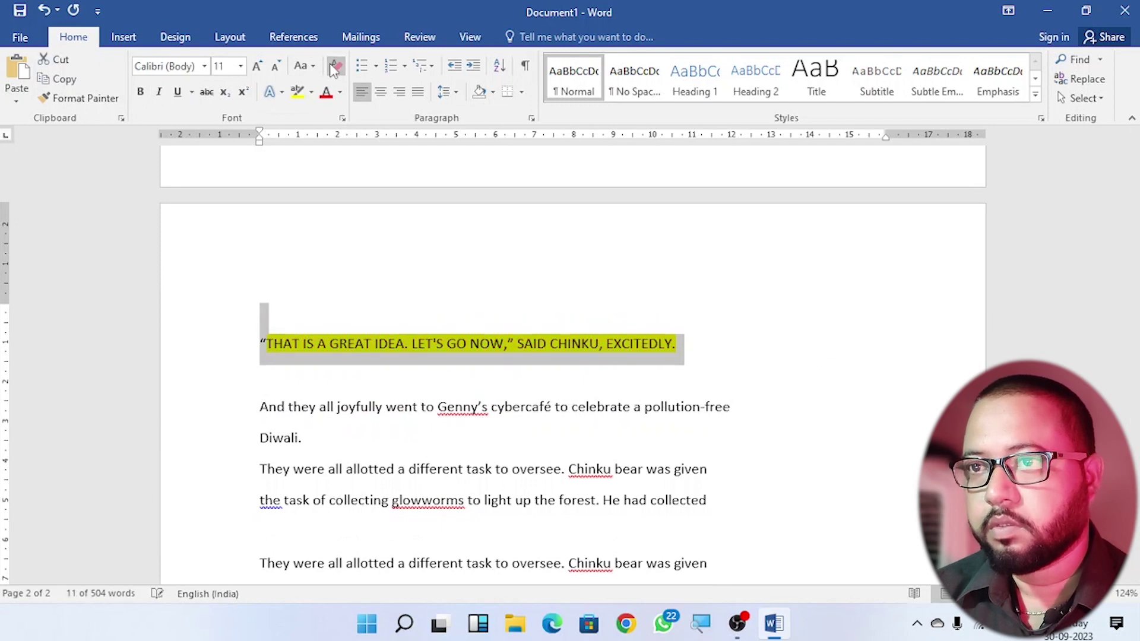
left_click(311, 92)
Remove the yellow highlight from the line and select the page 2 story text.
left_click(301, 188)
left_click(482, 235)
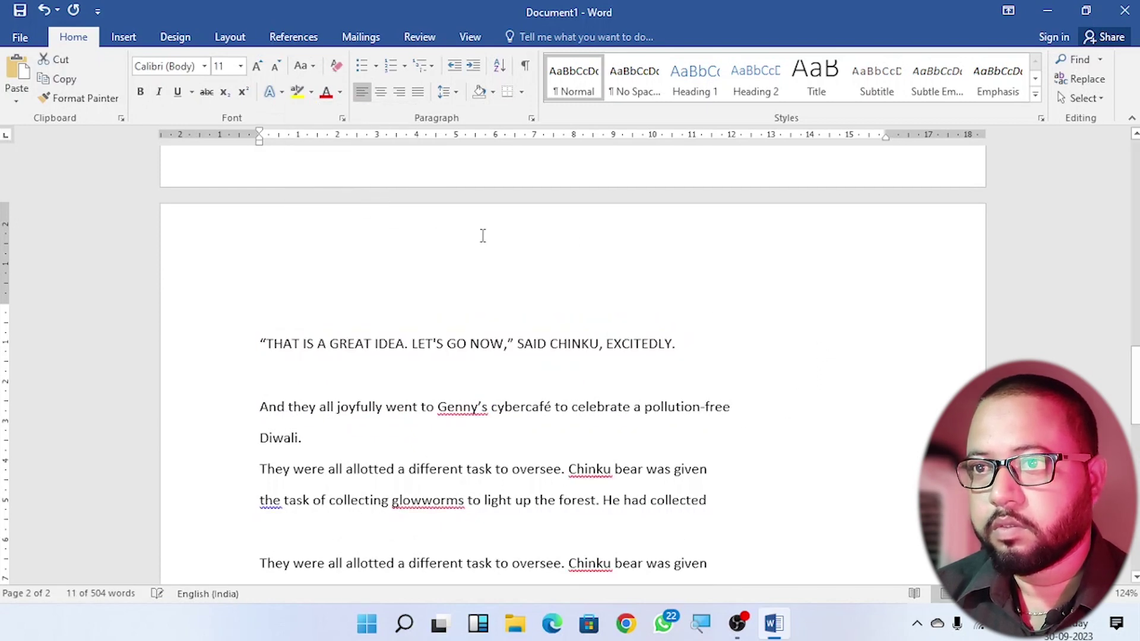
left_click(873, 555, "shift")
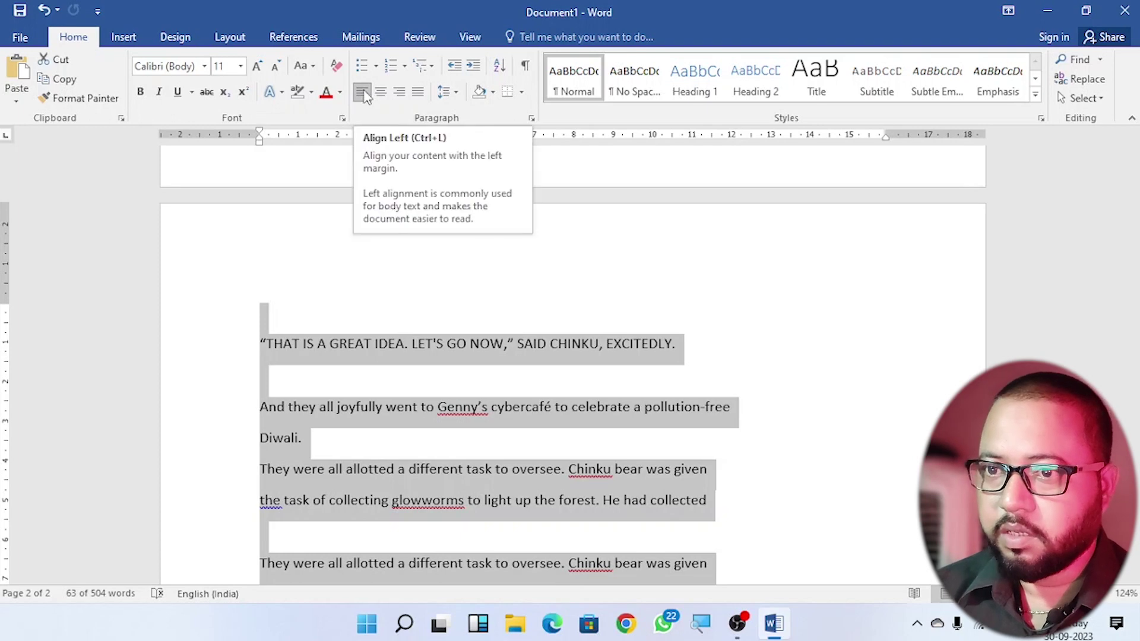
Try centred, right and left alignment on the paragraphs, finishing with Justify.
key("ctrl+j")
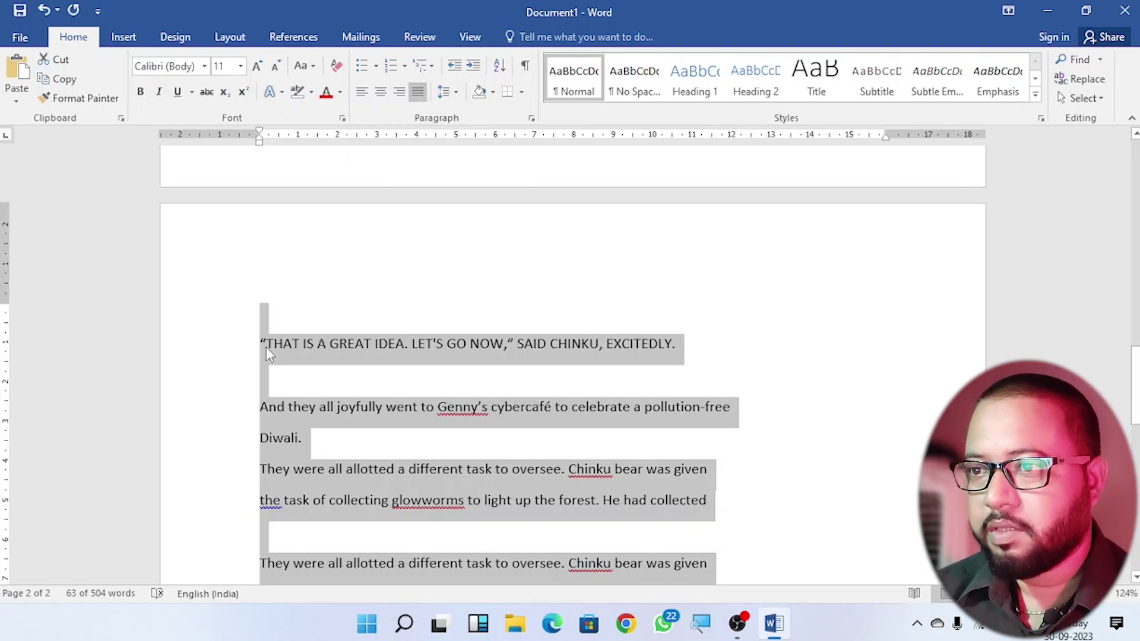
left_click(381, 92)
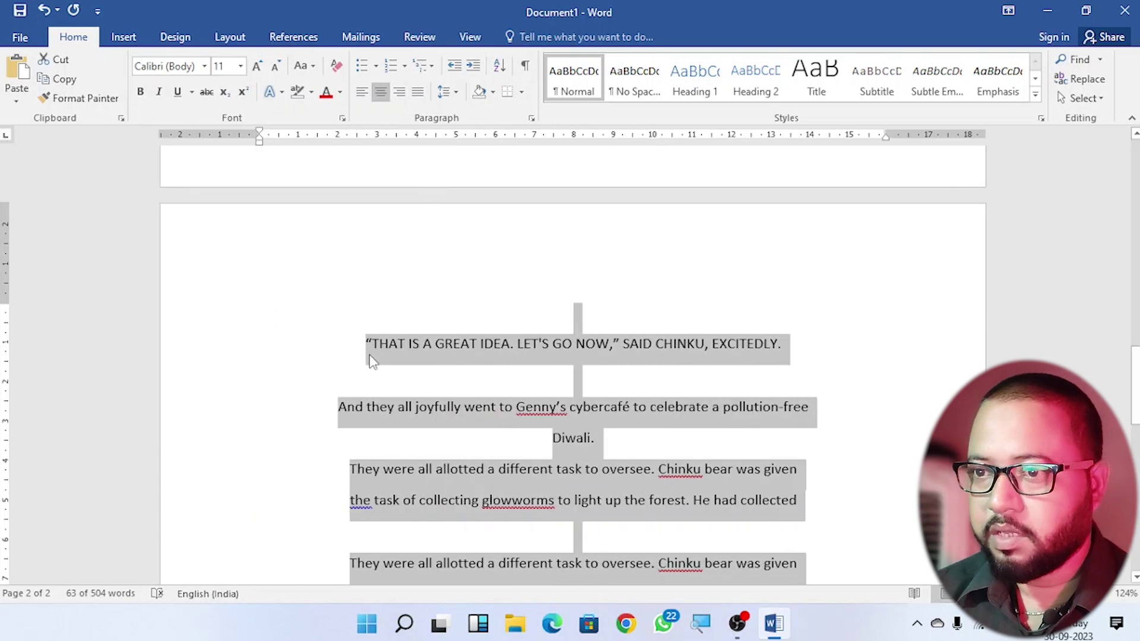
left_click(399, 92)
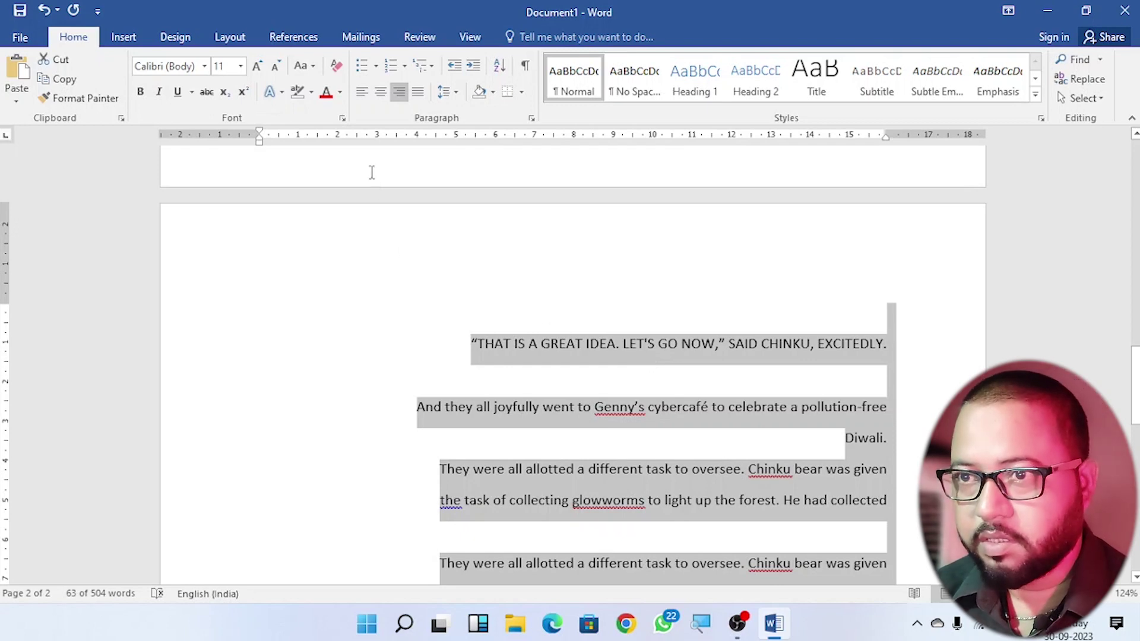
left_click(363, 95)
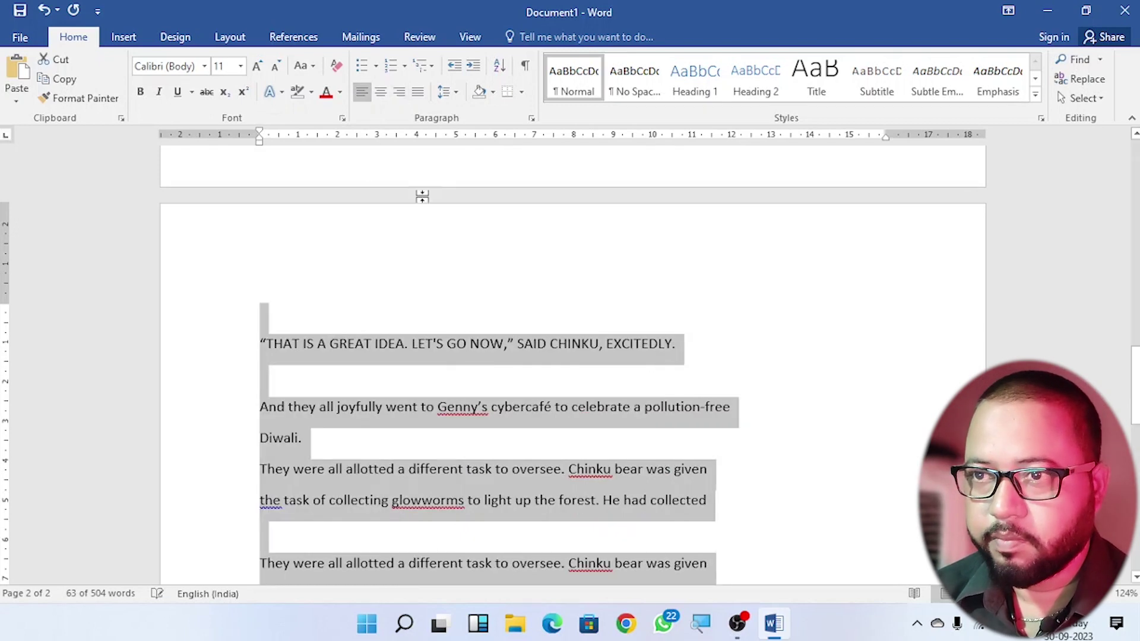
left_click(418, 95)
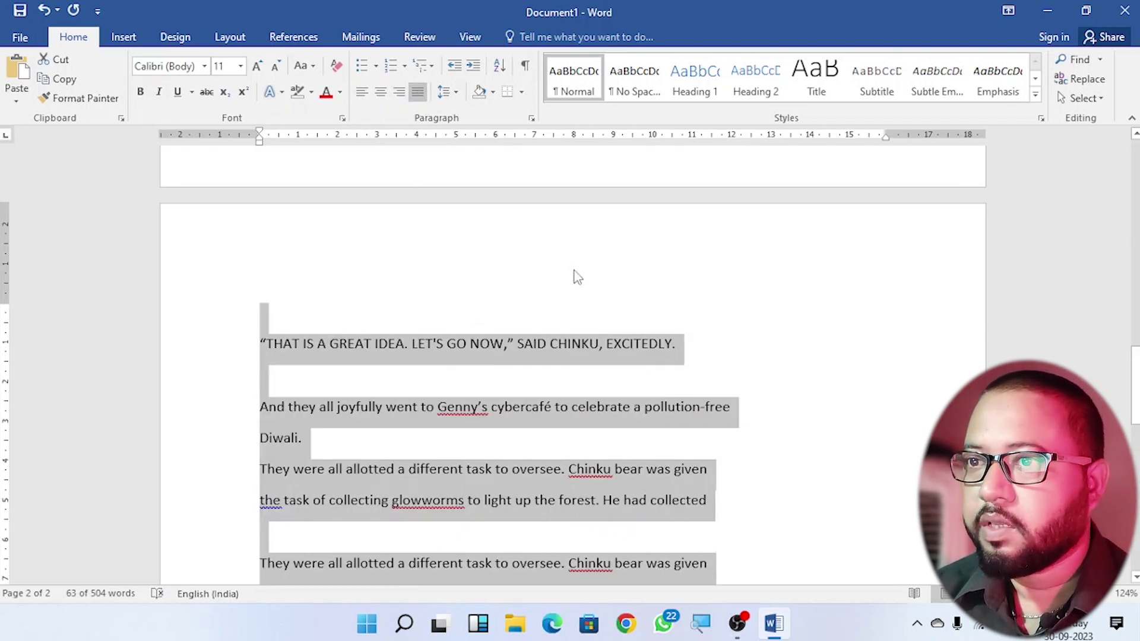
Select the whole story with Ctrl+A and justify all of it.
scroll(614, 293, "down", 1)
scroll(612, 292, "down", 3)
scroll(611, 293, "up", 3)
scroll(652, 343, "up", 3)
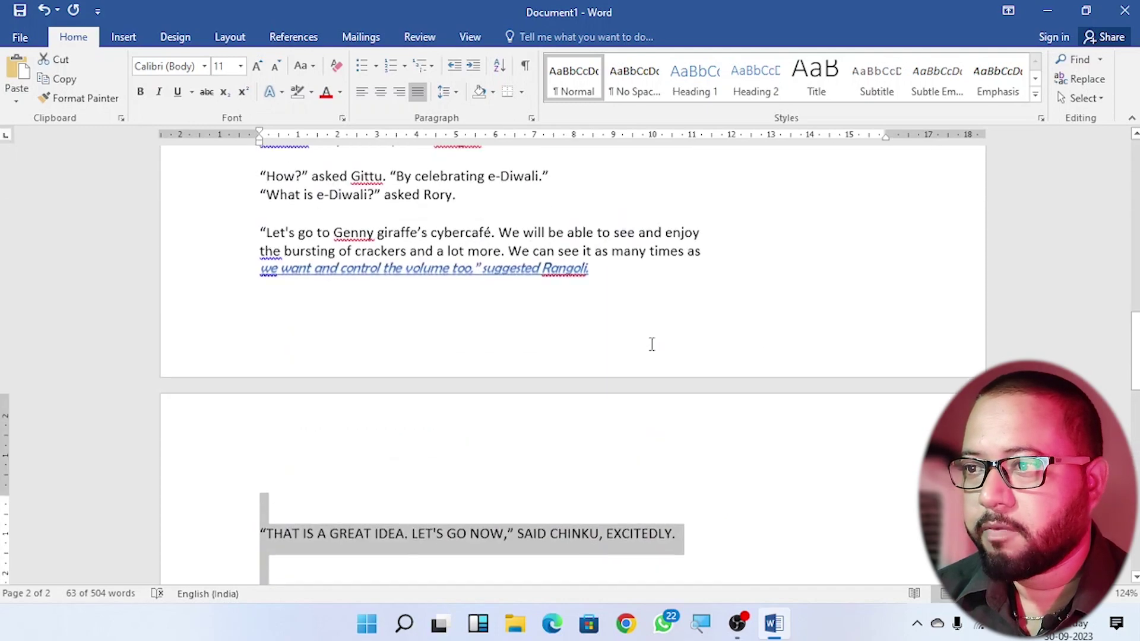
scroll(665, 327, "up", 2)
scroll(548, 311, "up", 3)
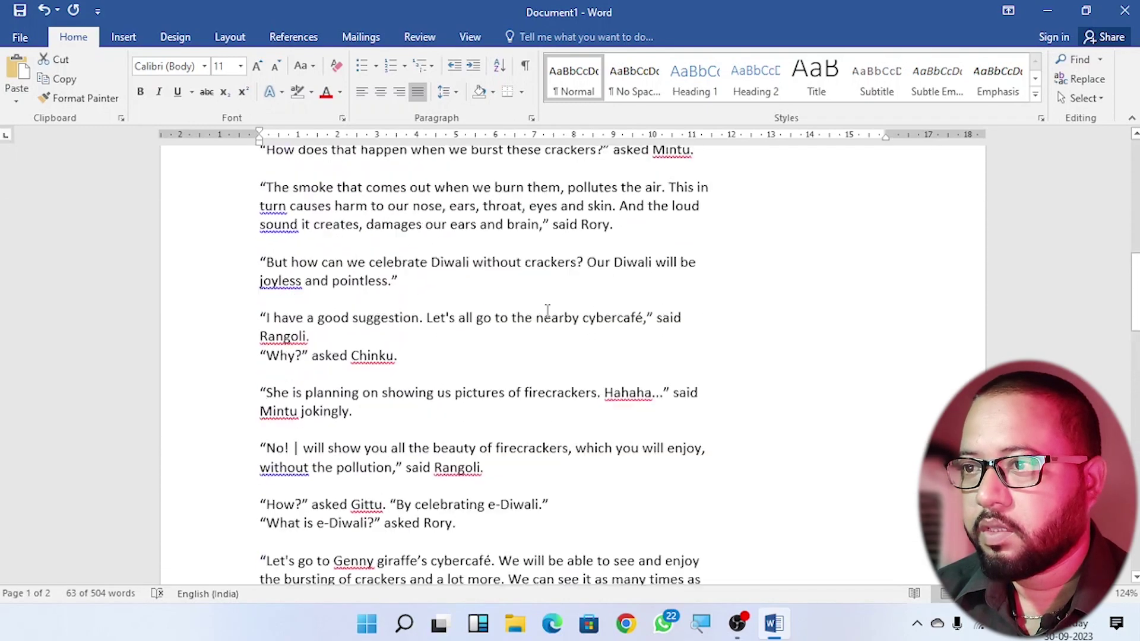
scroll(654, 238, "up", 5)
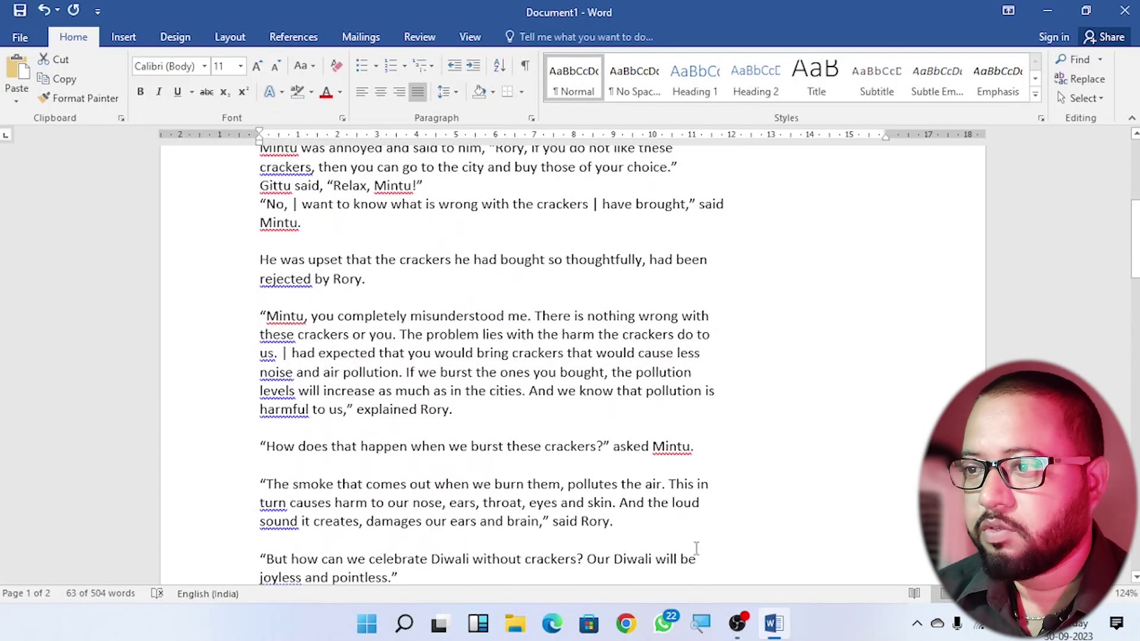
scroll(523, 373, "up", 3)
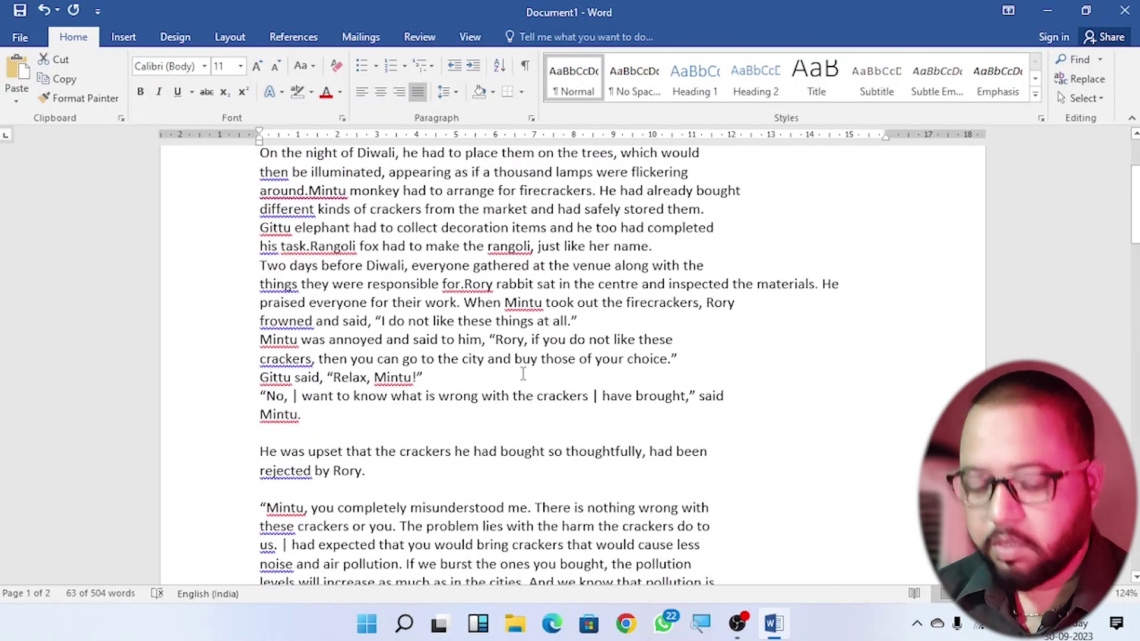
key("ctrl+a")
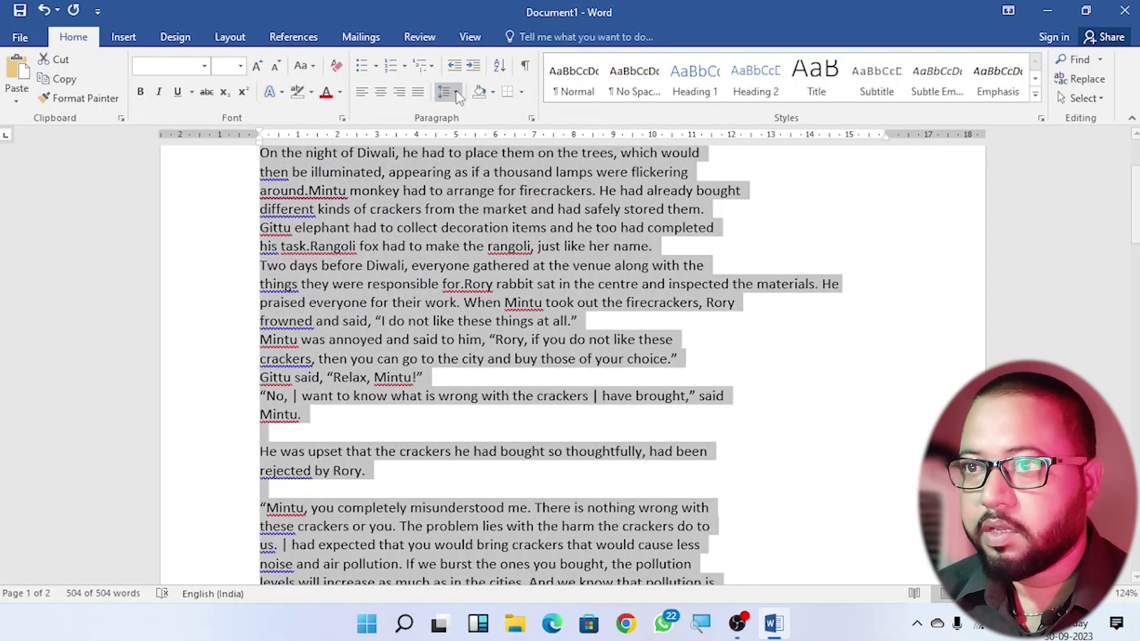
left_click(420, 94)
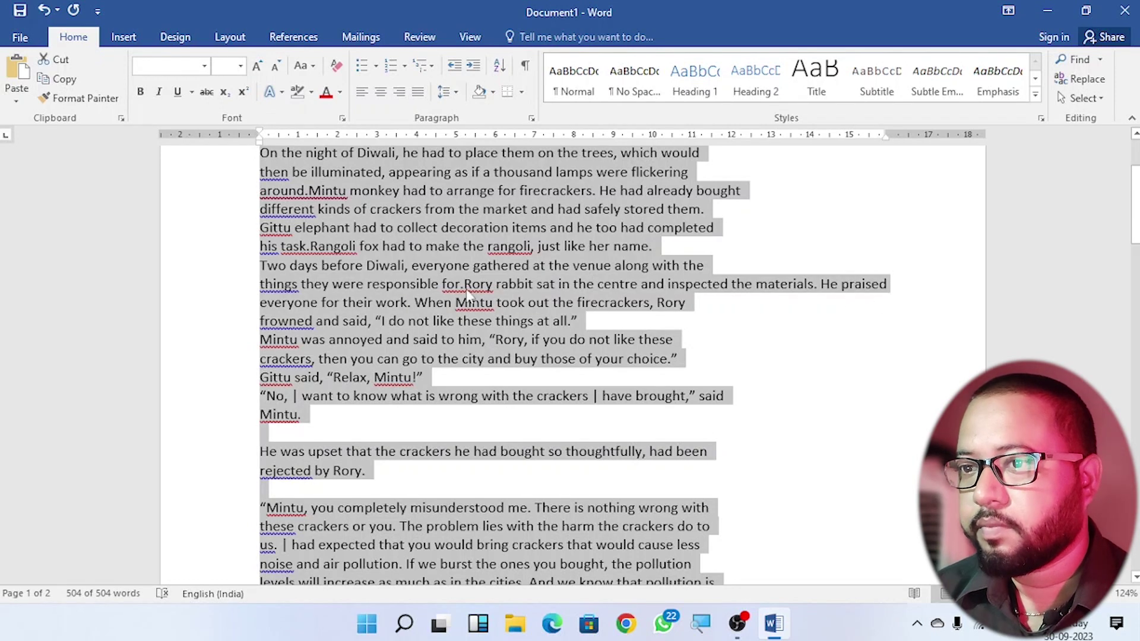
left_click(717, 269)
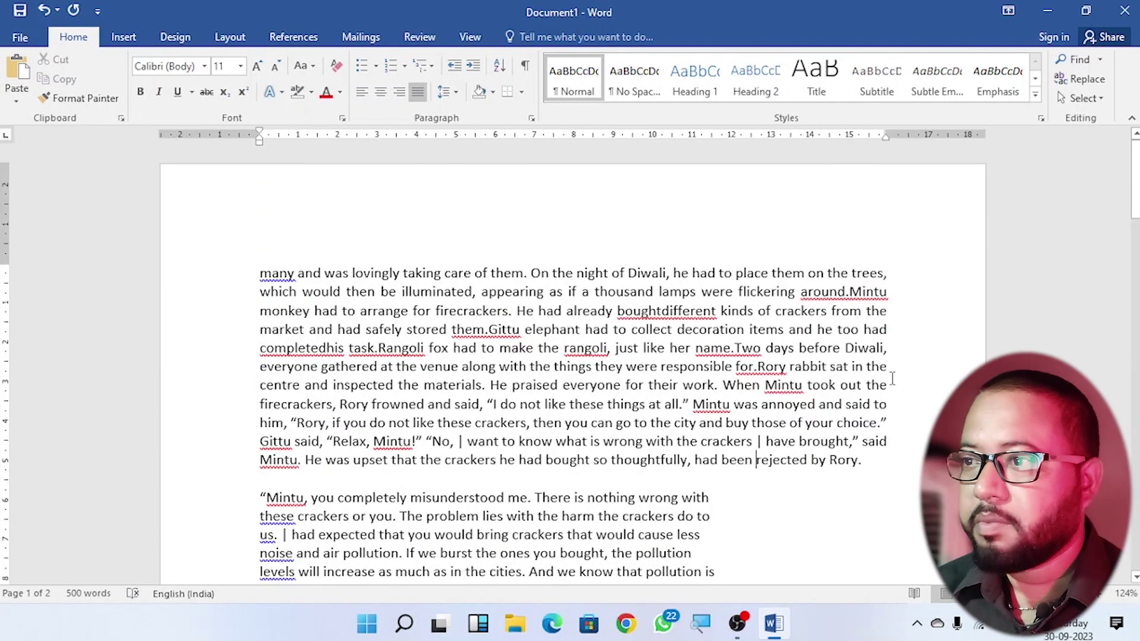
Select the 'many and was lovingly'…'rejected by Rory.' paragraph, try centre and left, then justify.
left_click_drag(260, 273, 861, 460)
left_click(362, 91)
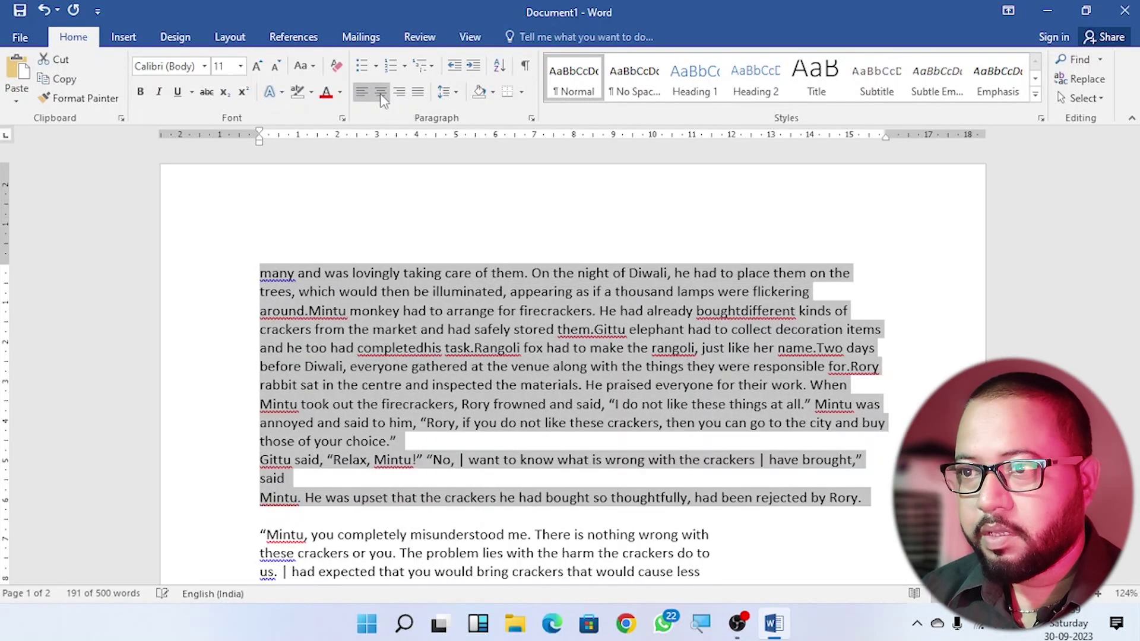
left_click(385, 95)
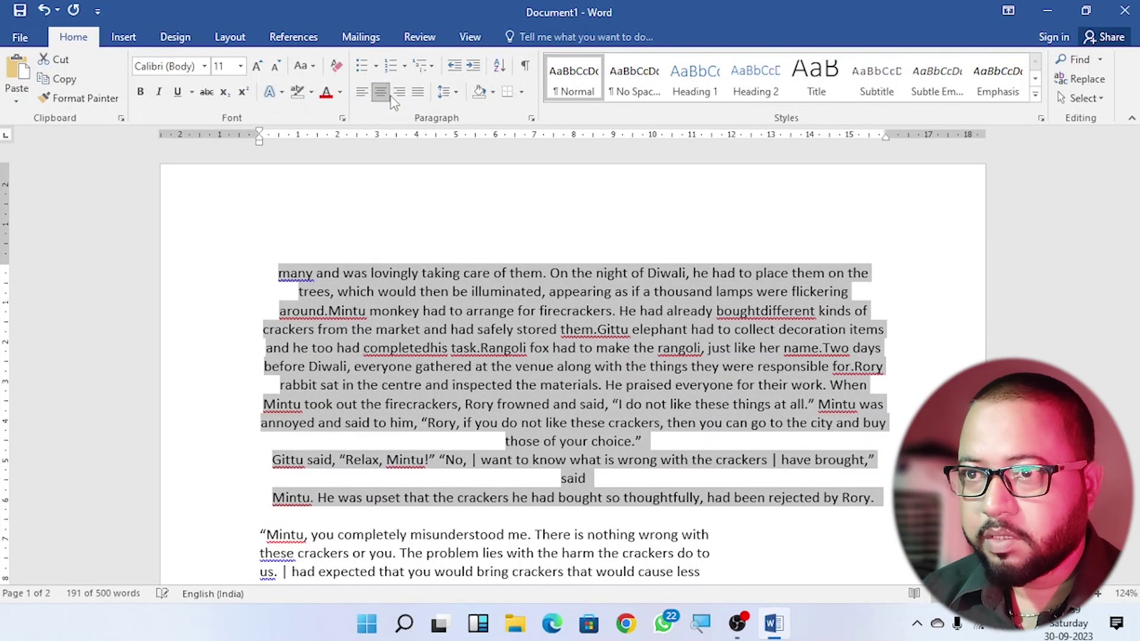
left_click(387, 96)
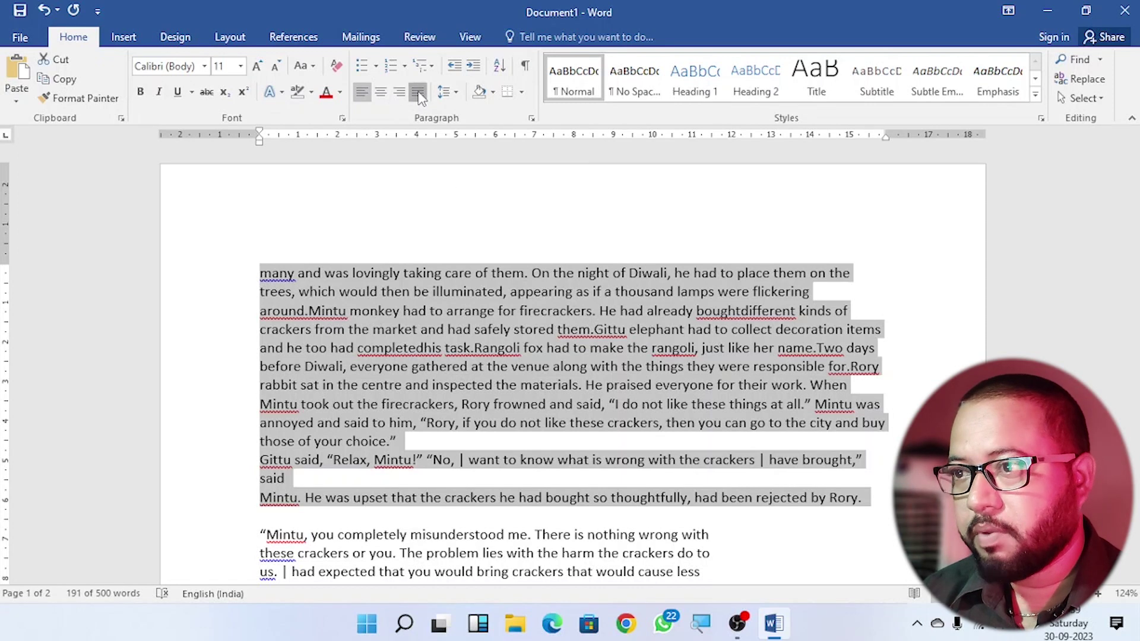
left_click(419, 94)
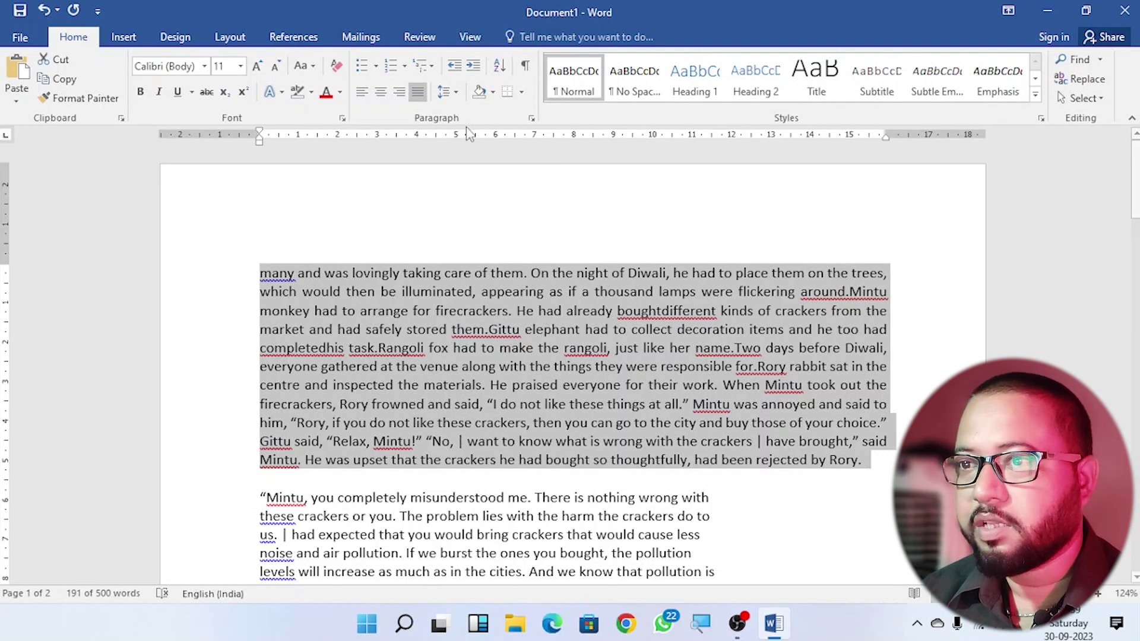
left_click(456, 93)
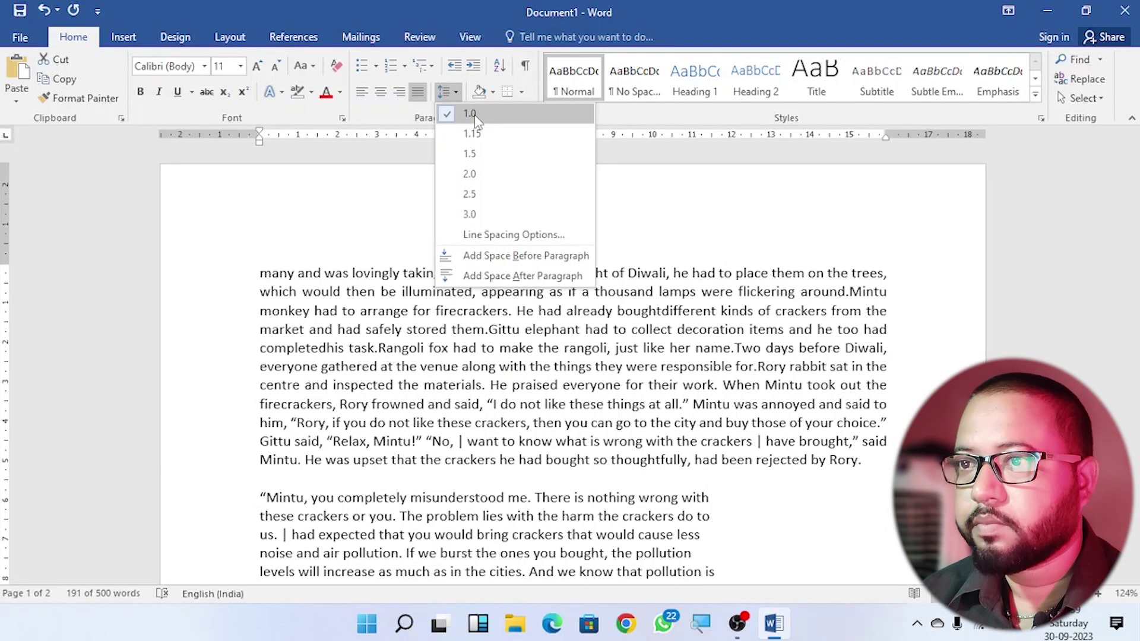
left_click(475, 116)
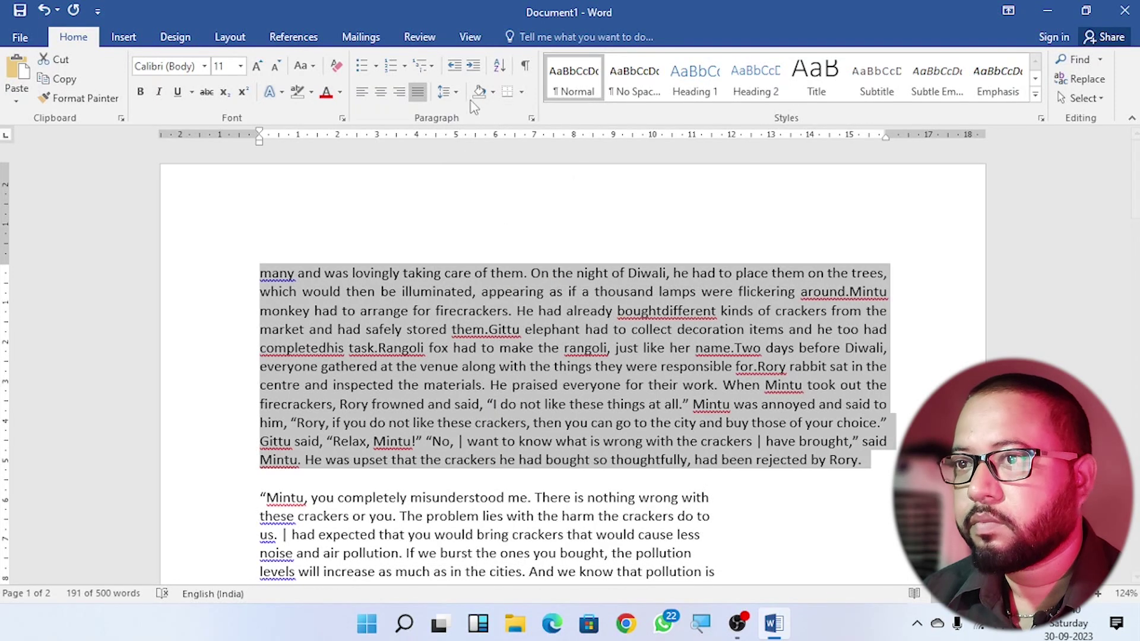
left_click(493, 94)
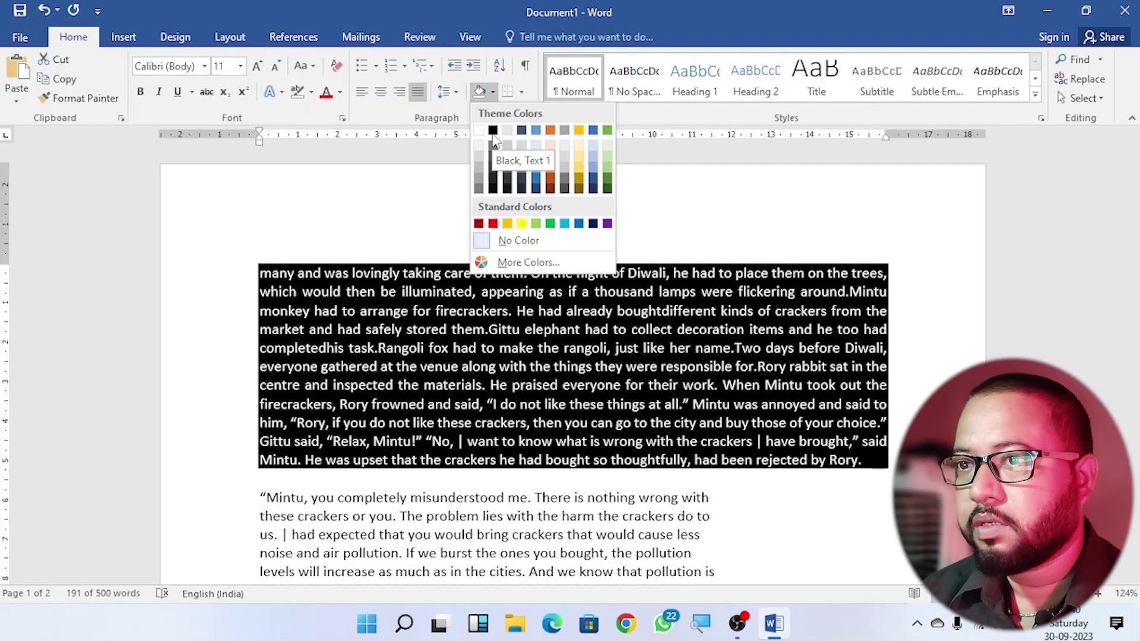
key("Escape")
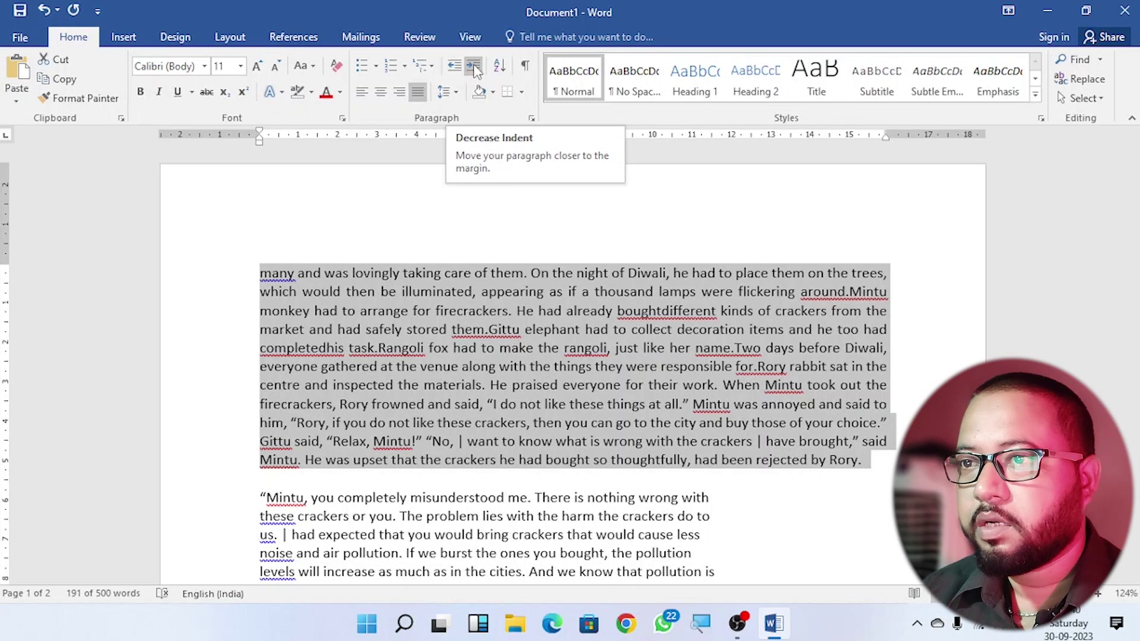
left_click(475, 70)
left_click(475, 70)
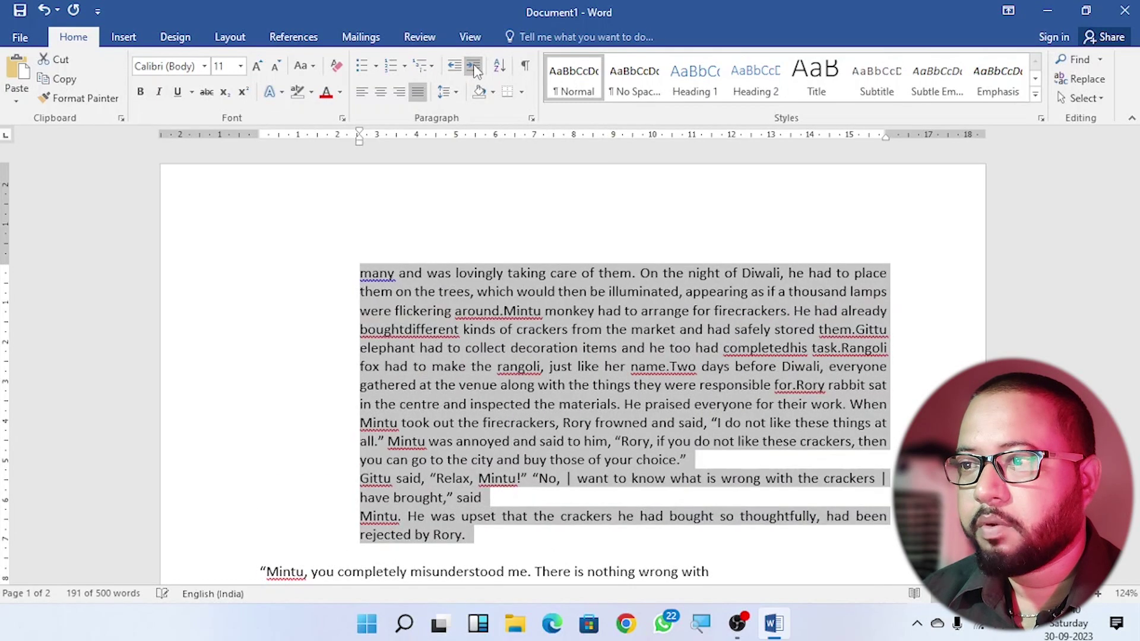
left_click(475, 70)
left_click(475, 70)
left_click(475, 70)
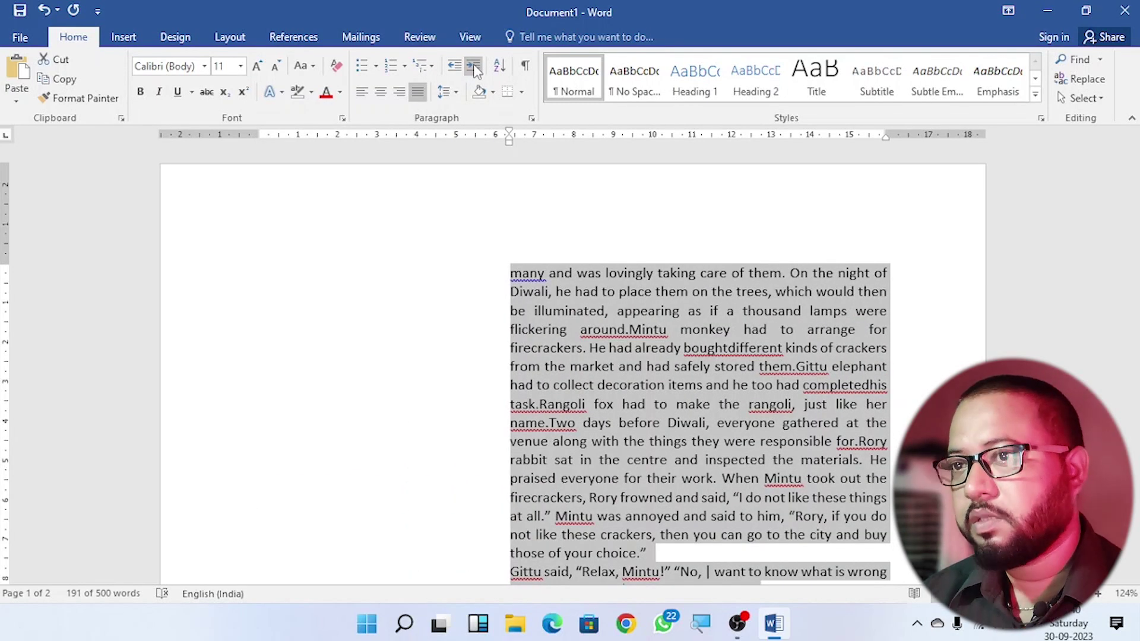
left_click(454, 66)
left_click(455, 67)
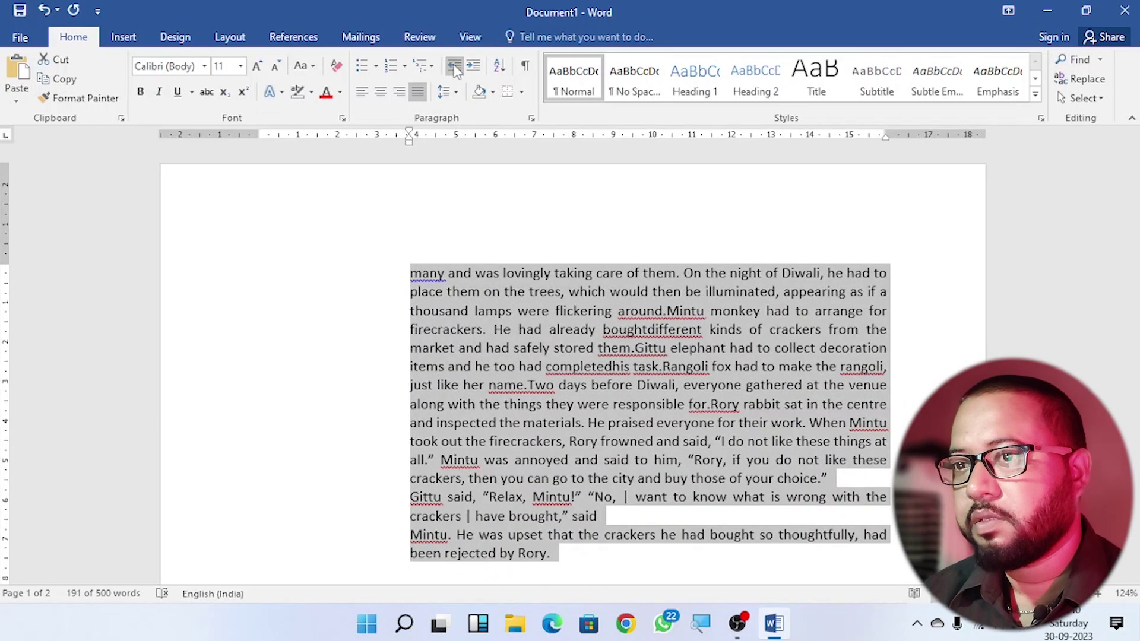
left_click(454, 66)
left_click(455, 67)
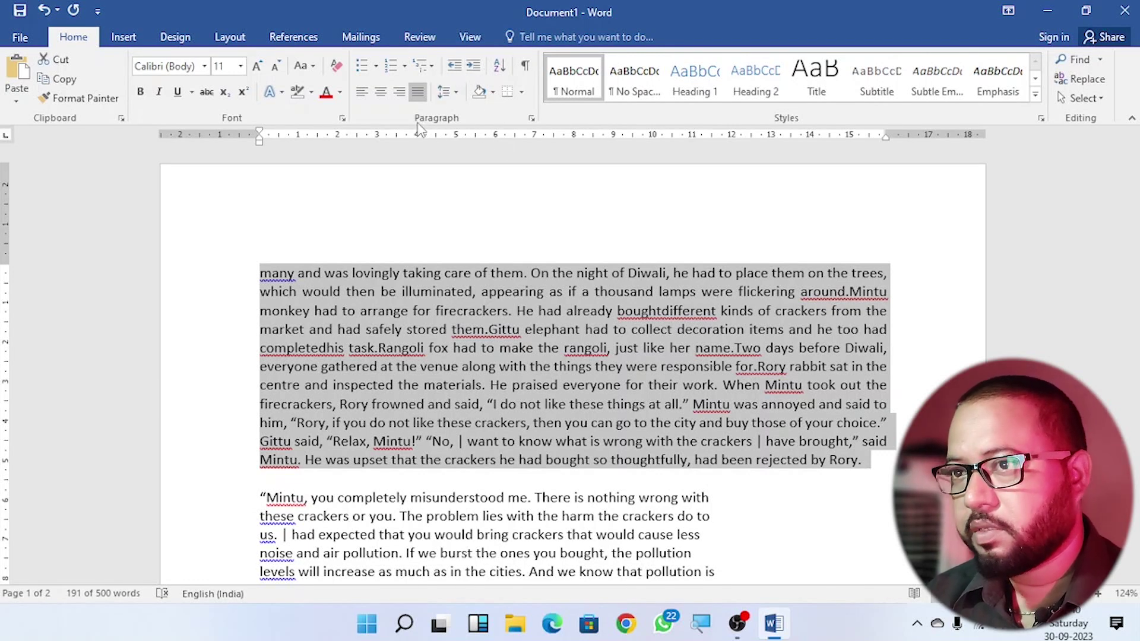
Try Heading 2, Heading 3, Title and Heading 4 styles, revert to Normal, and open Find.
left_click(766, 82)
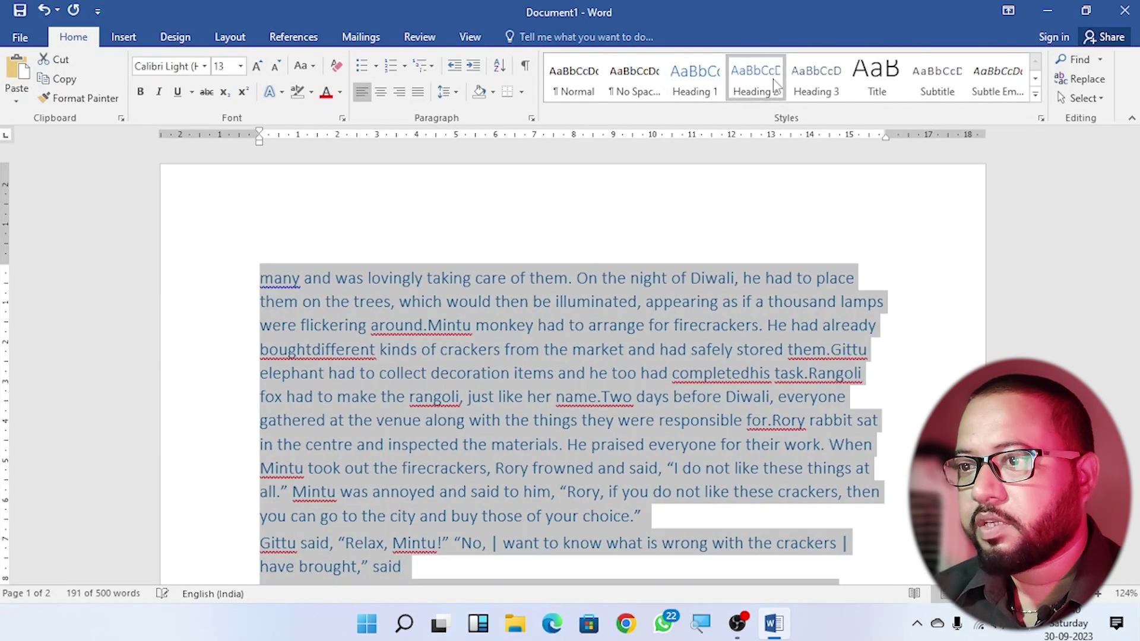
left_click(816, 80)
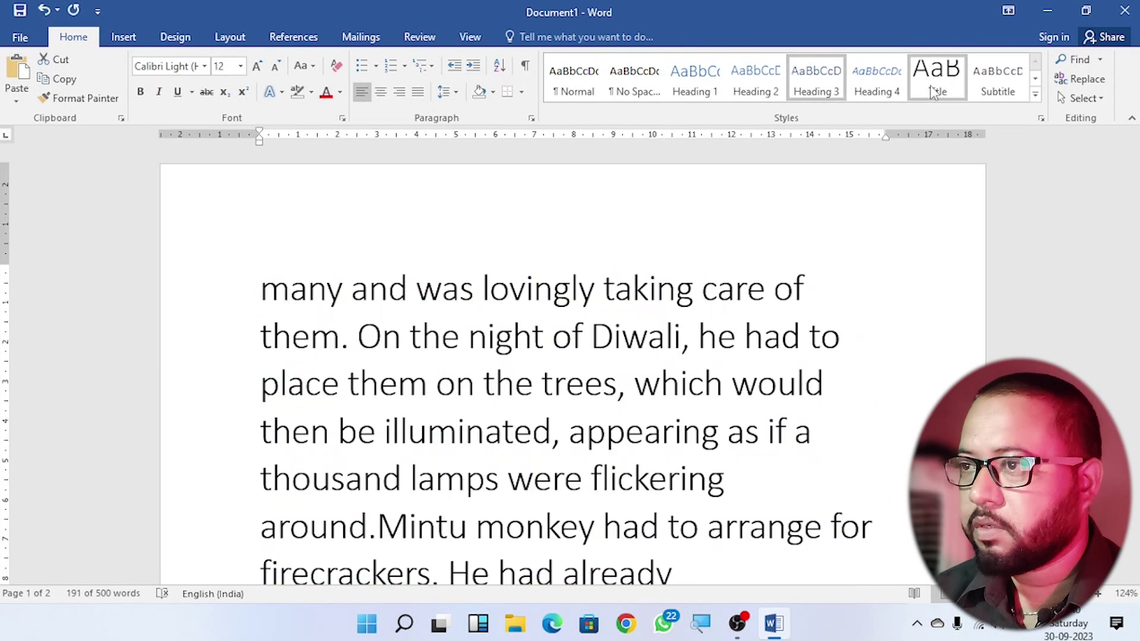
left_click(938, 80)
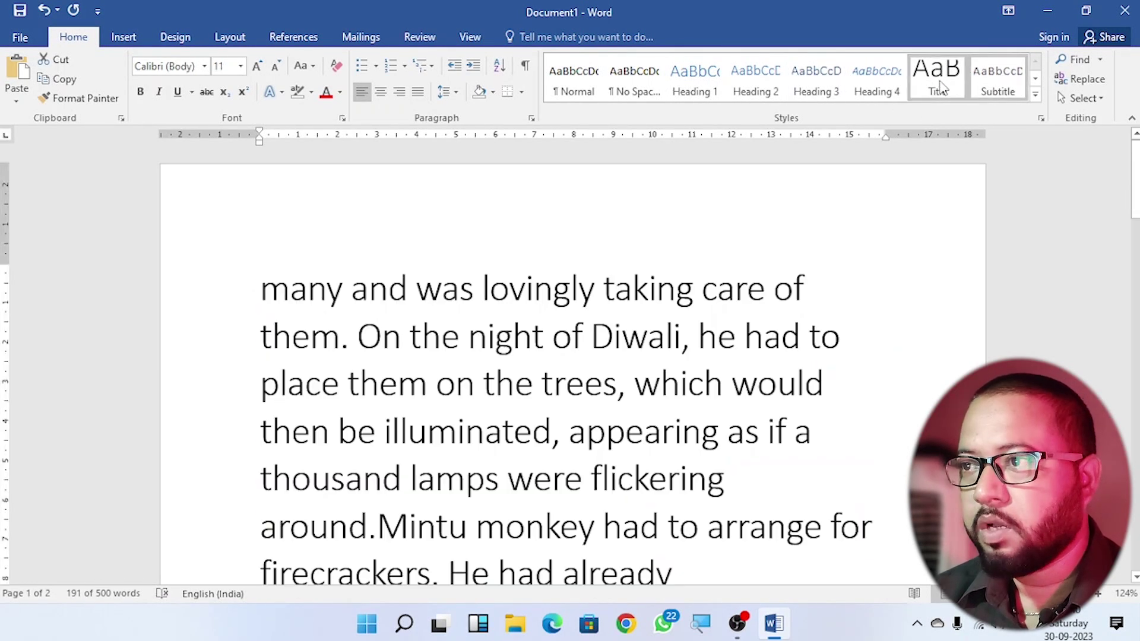
left_click(874, 96)
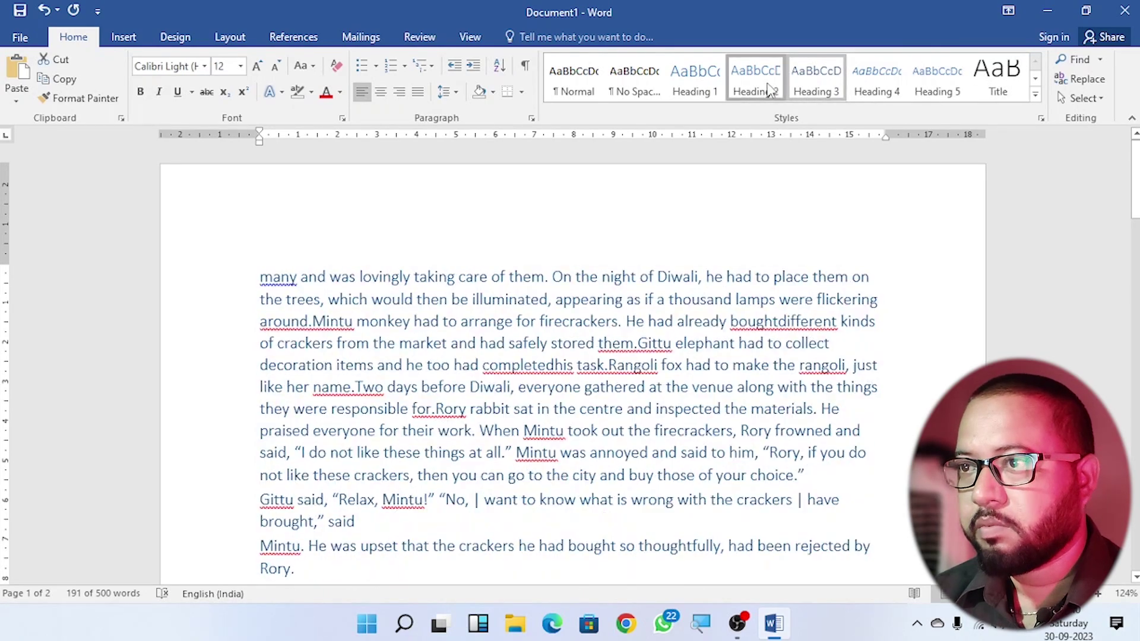
left_click(763, 88)
left_click(574, 80)
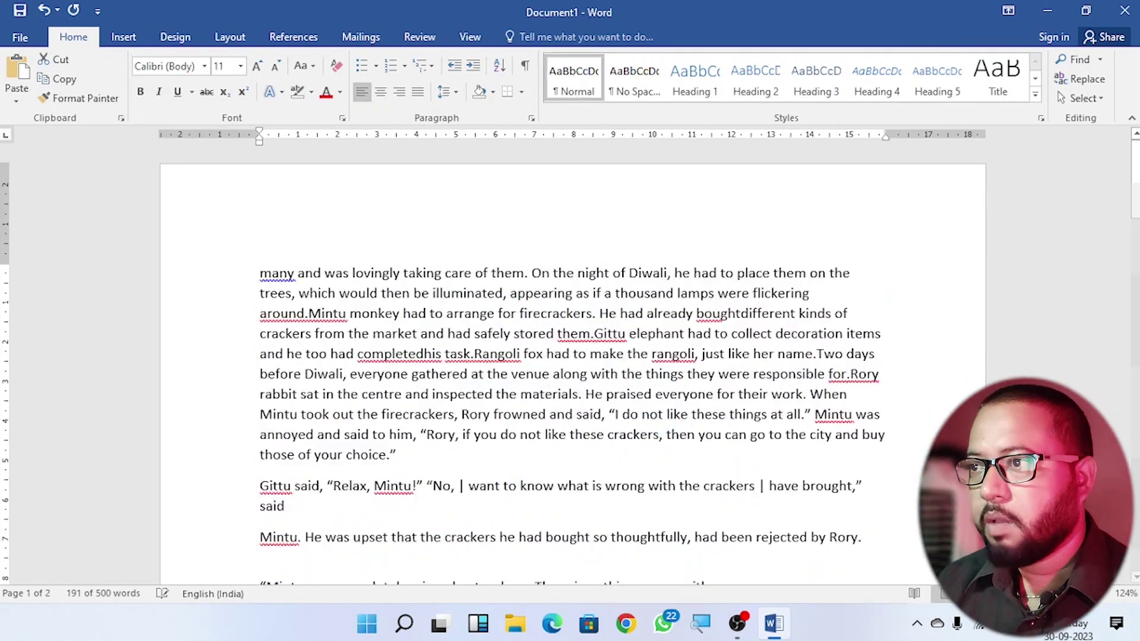
left_click(1076, 60)
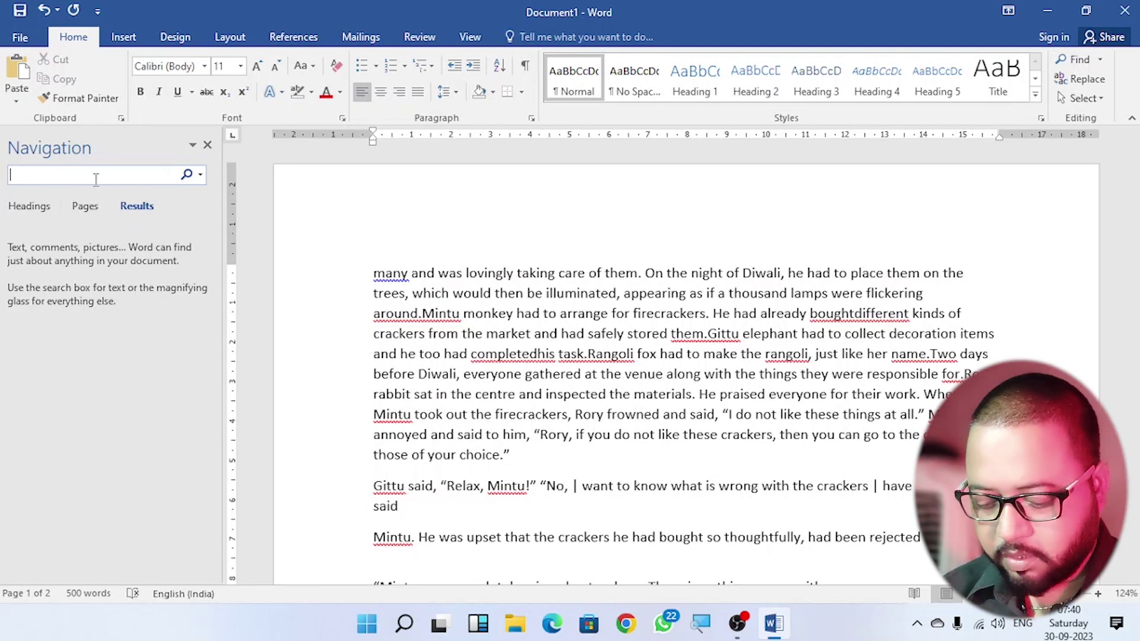
Search the story for 'rangoli' in the Navigation pane, getting 5 results.
type("rangoli")
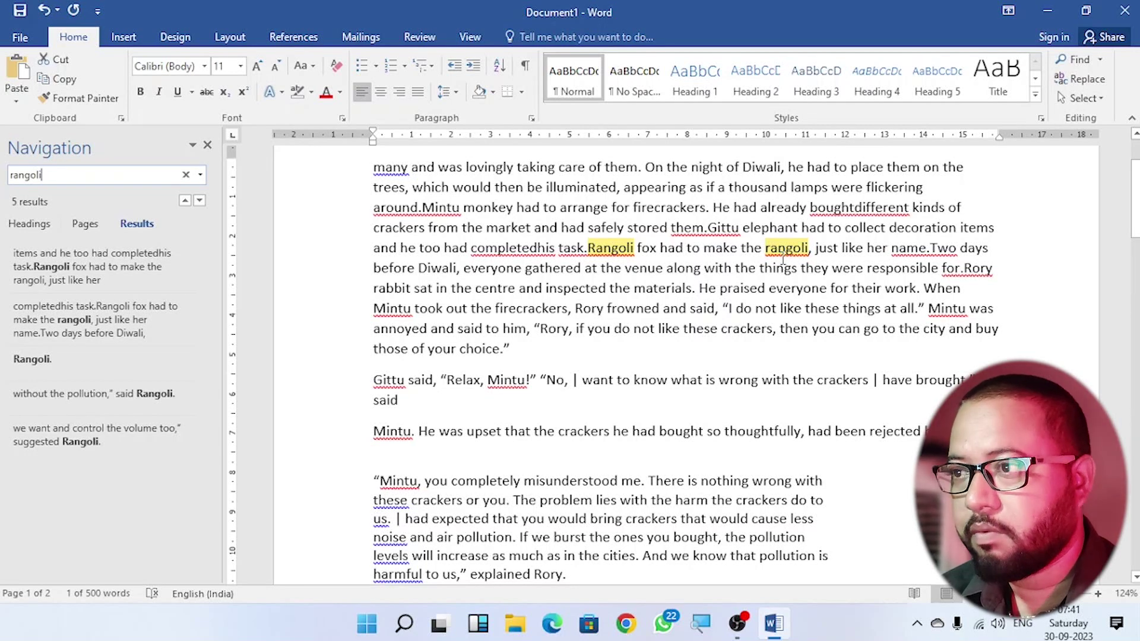
Replace all 5 occurrences of 'Rangoli' with 'RANGOLI' and close the Replace dialog.
left_click(1085, 79)
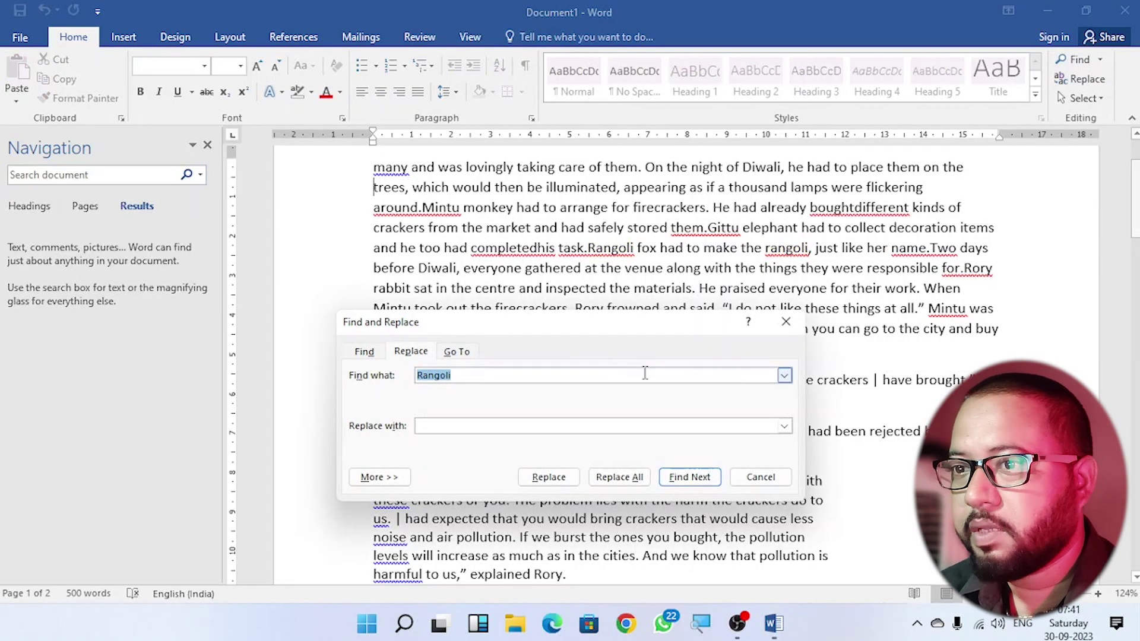
left_click(478, 427)
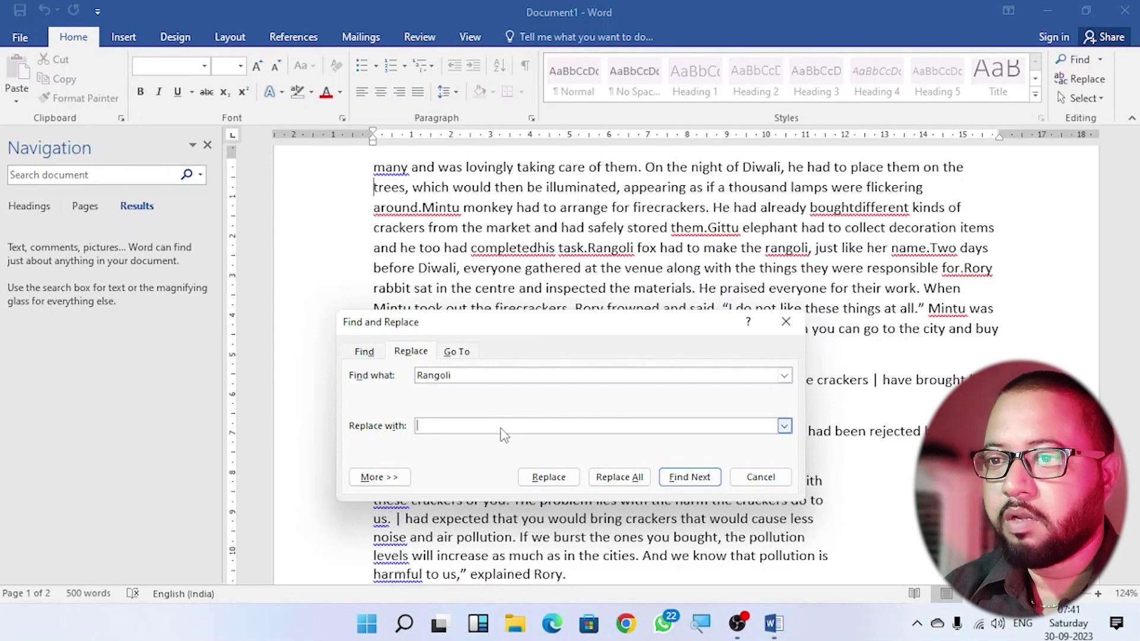
type("RANGOLI")
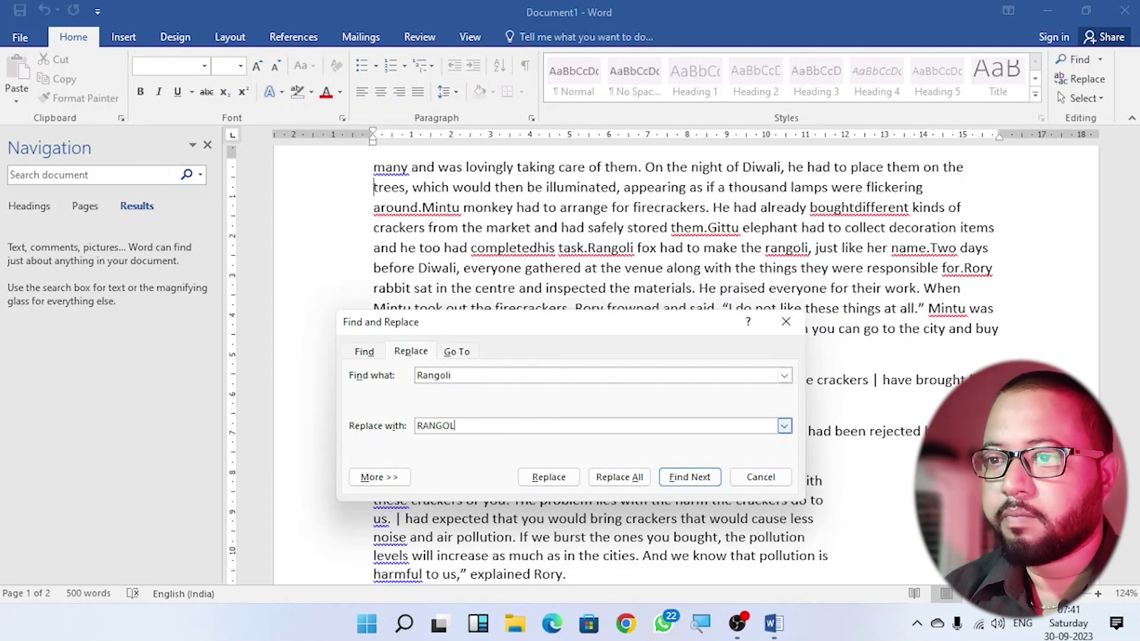
left_click(634, 478)
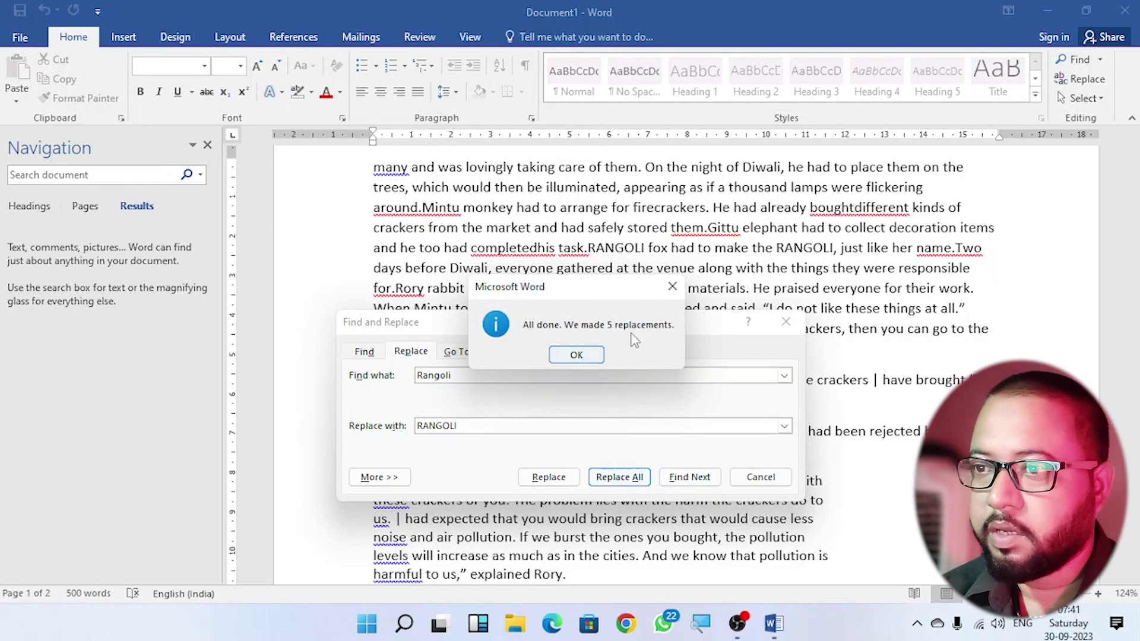
left_click(572, 357)
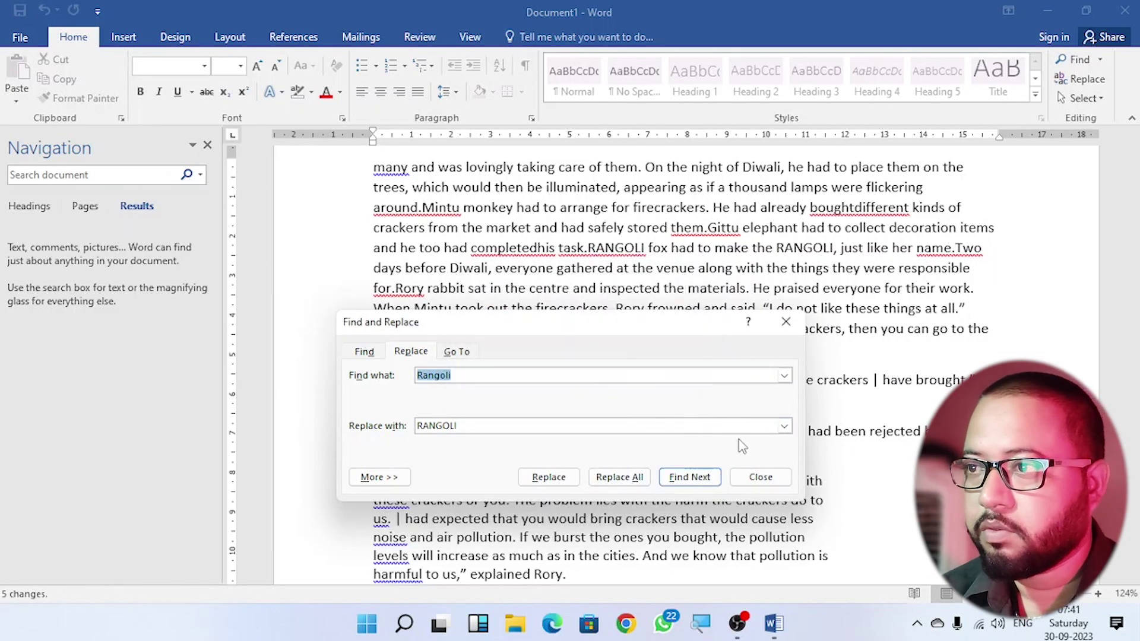
left_click(763, 479)
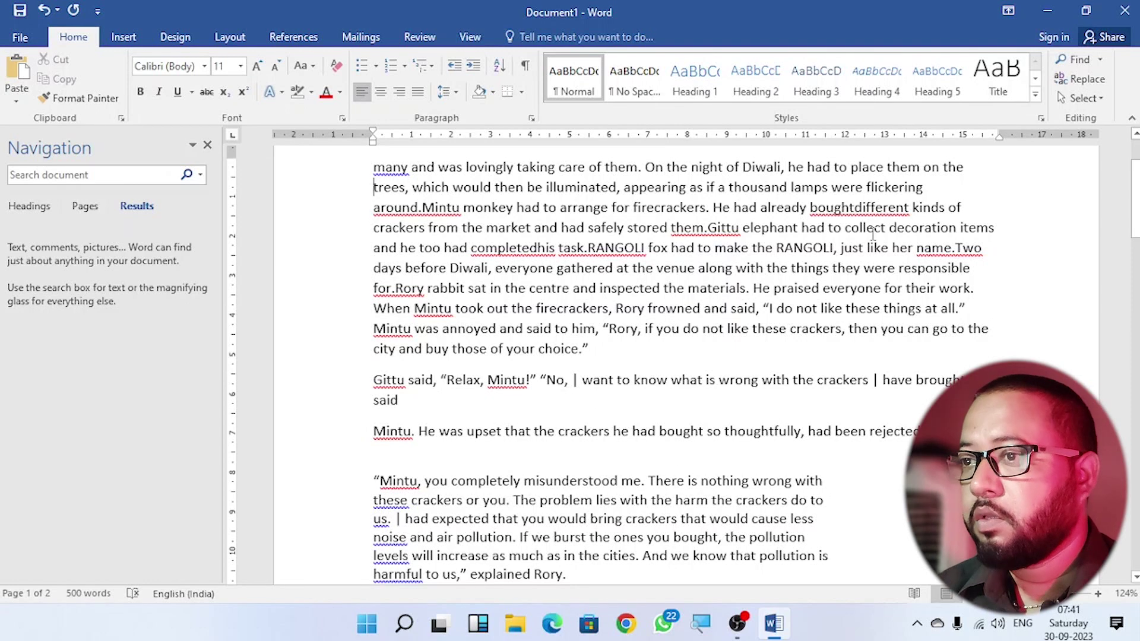
Separate 'bought different' and 'name. Two' with spaces, leaving the paragraph without any border.
left_click(855, 207)
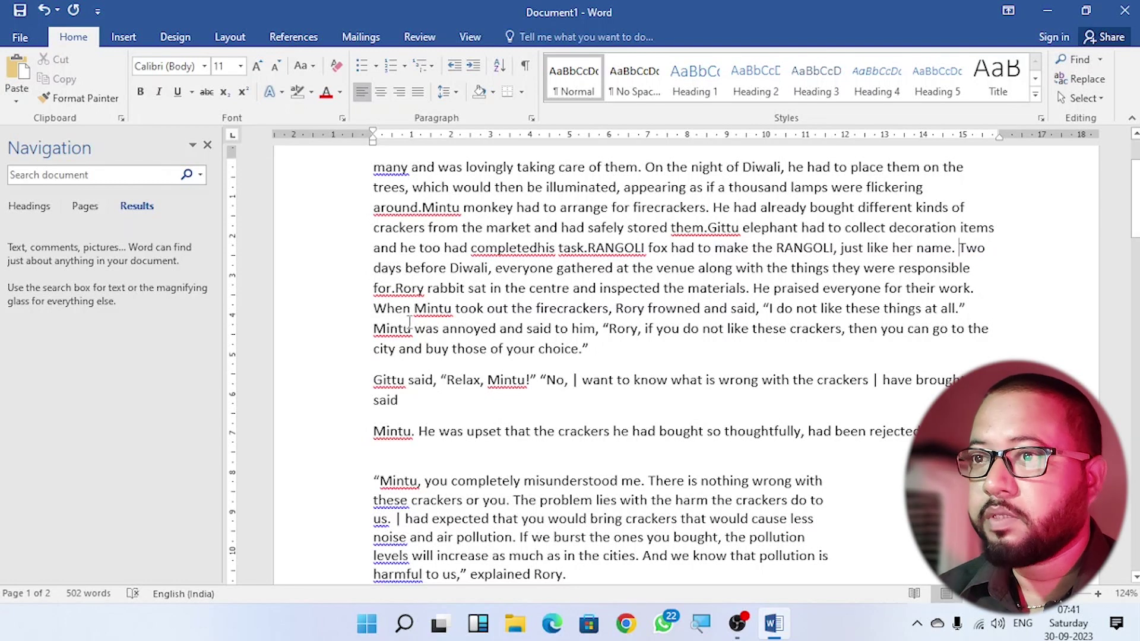
left_click(522, 92)
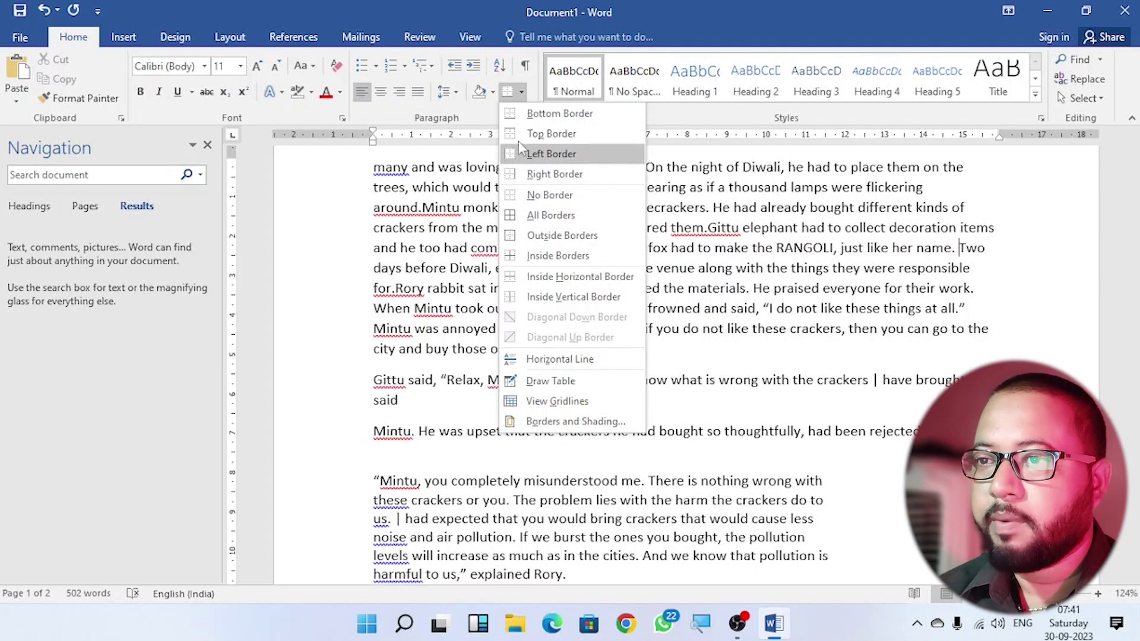
left_click(520, 92)
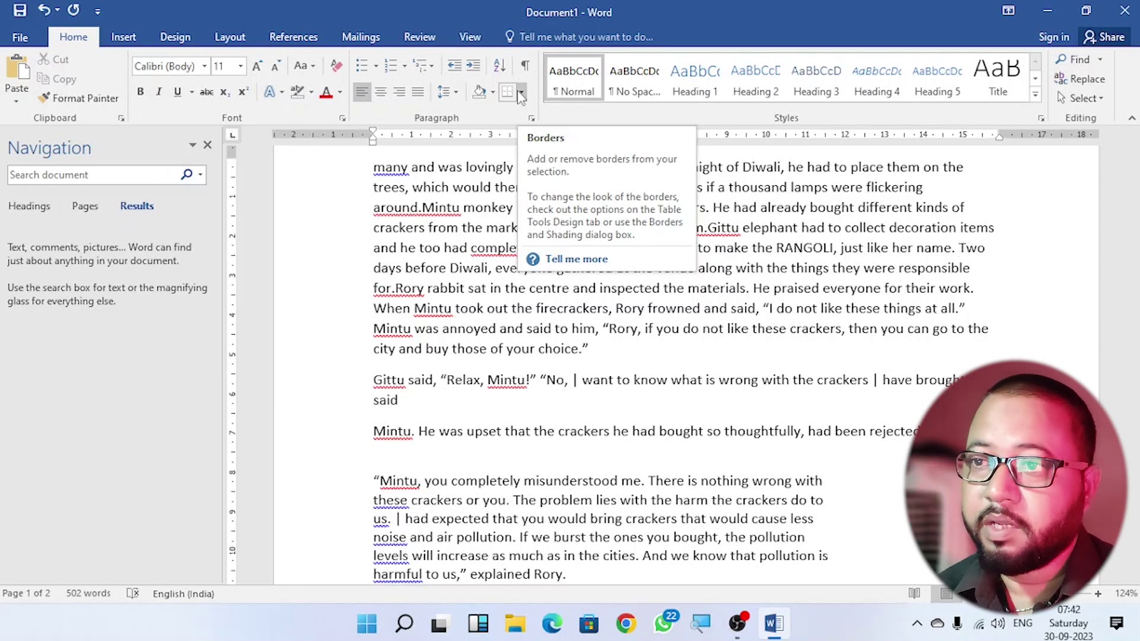
left_click(521, 95)
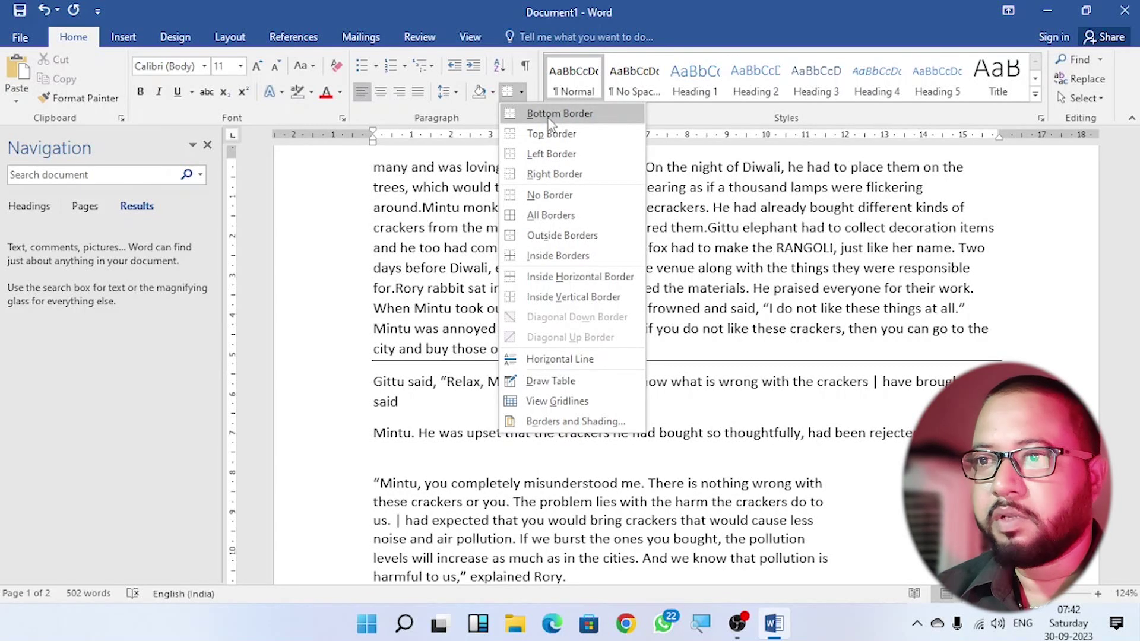
left_click(1009, 243)
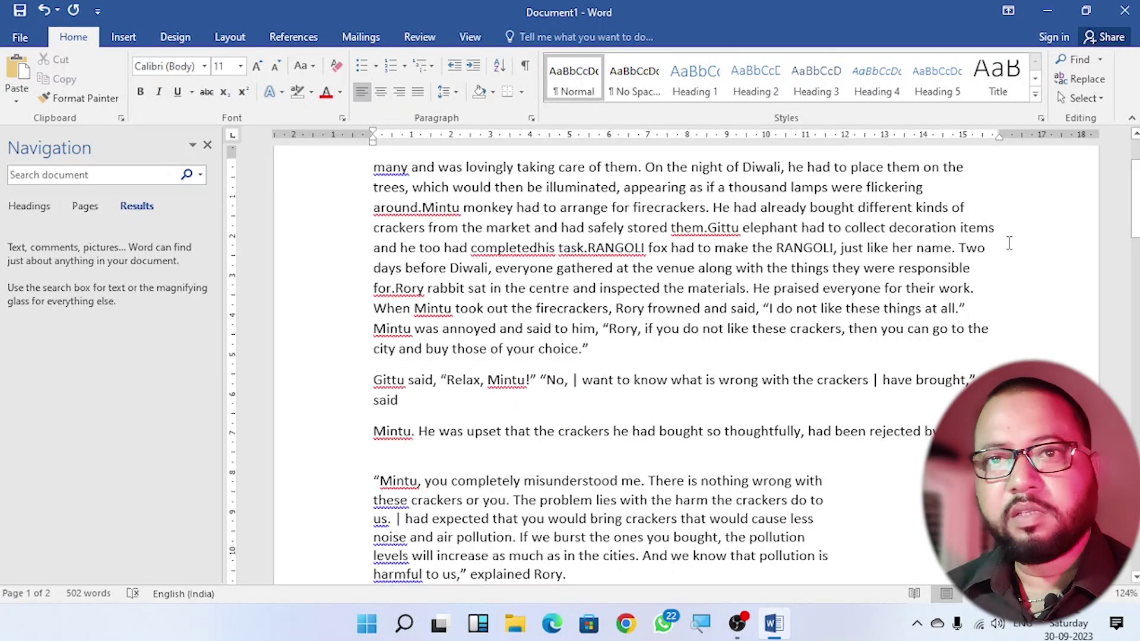